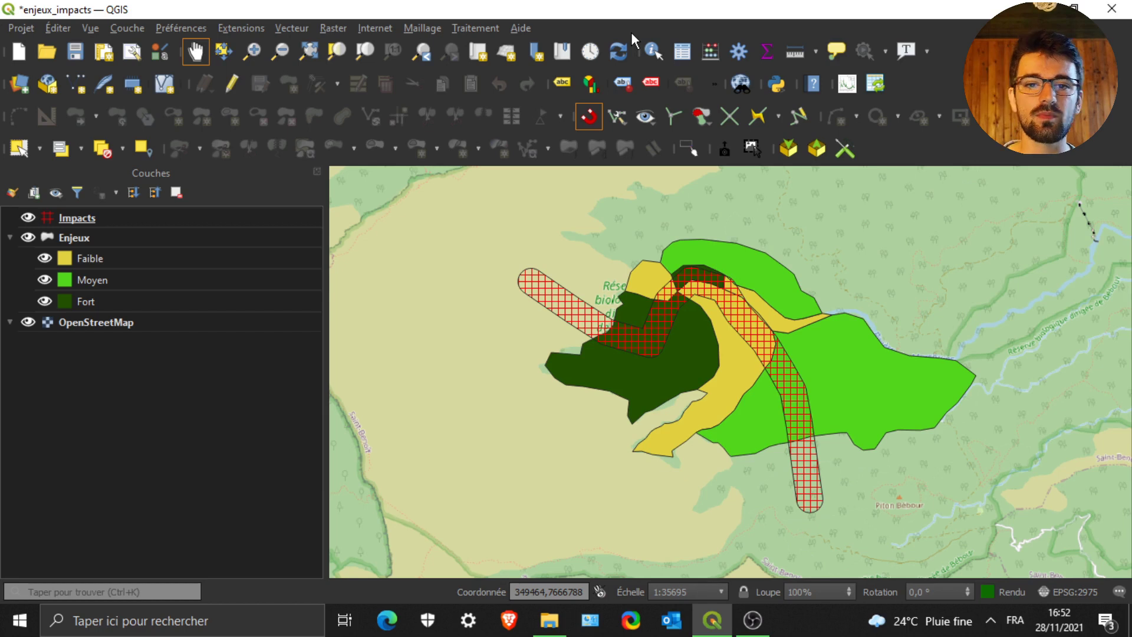
Open the graphical modeler and reposition its window over the map
{"action": "left_click", "coordinate": [466, 30]}
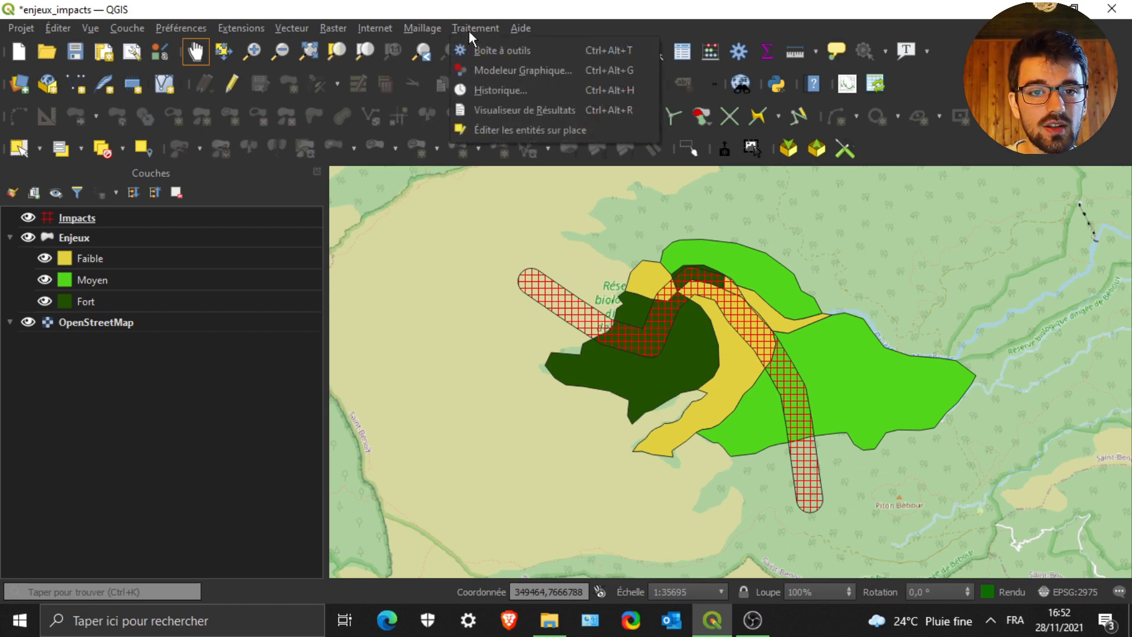
{"action": "left_click", "coordinate": [492, 71]}
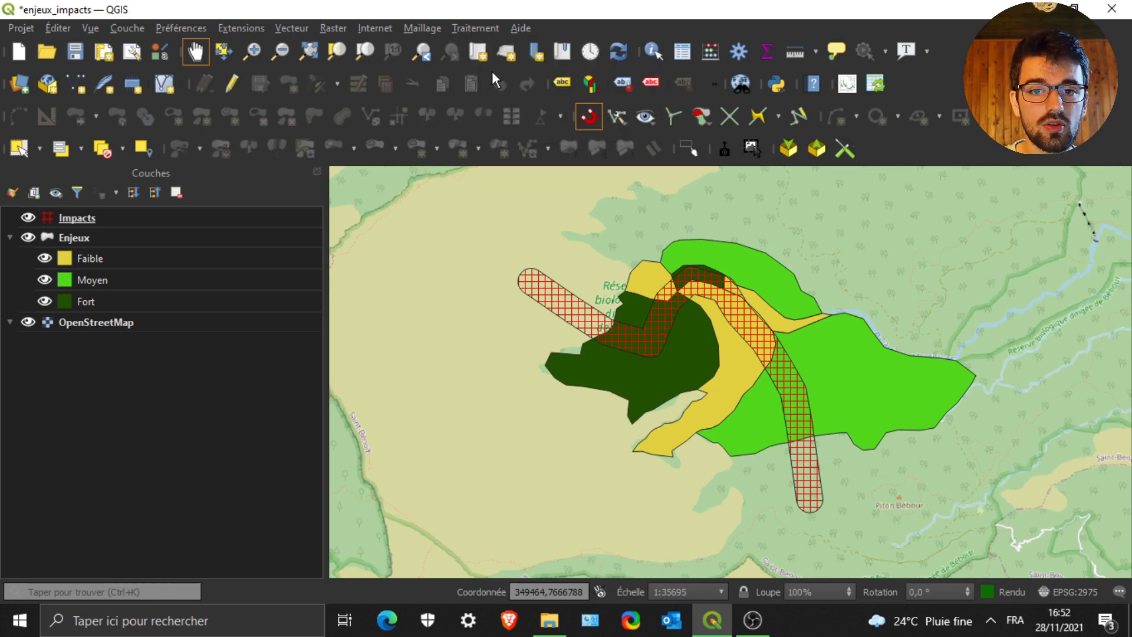
{"action": "left_click_drag", "start_coordinate": [468, 149], "coordinate": [418, 63]}
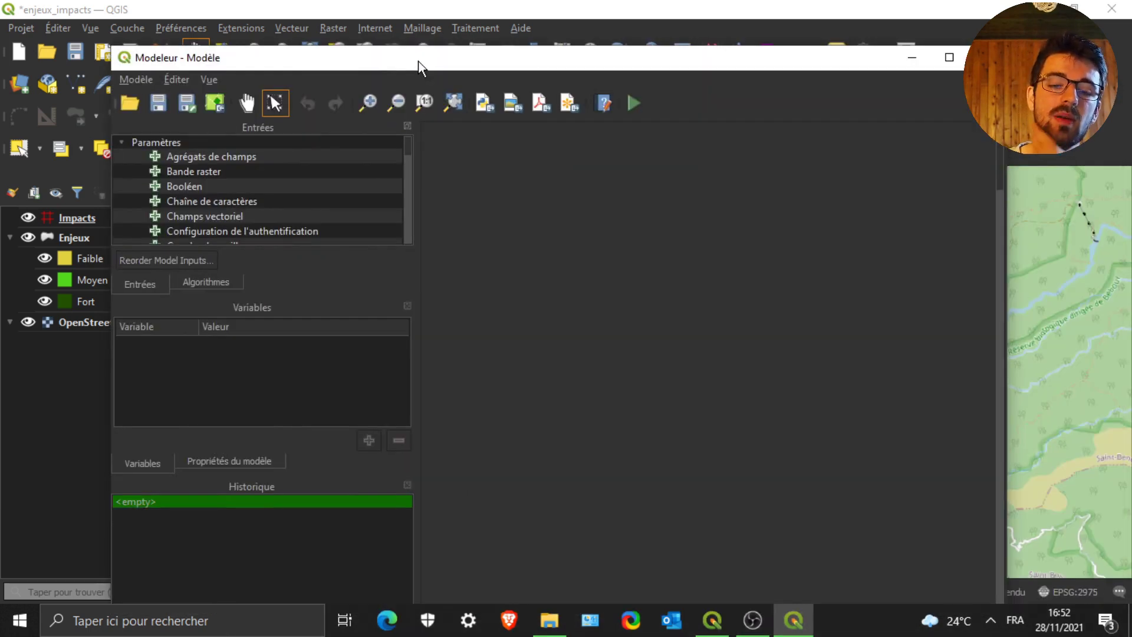
{"action": "left_click_drag", "start_coordinate": [417, 61], "coordinate": [491, 135]}
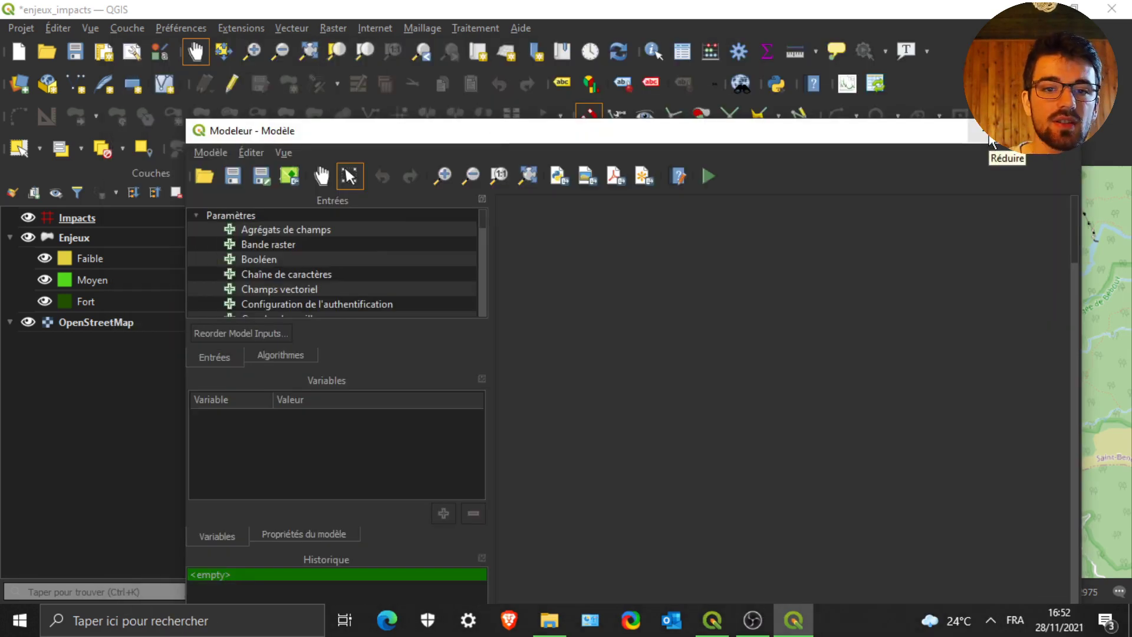
{"action": "scroll", "coordinate": [441, 242], "scroll_direction": "down", "scroll_amount": 1}
{"action": "scroll", "coordinate": [445, 260], "scroll_direction": "up", "scroll_amount": 1}
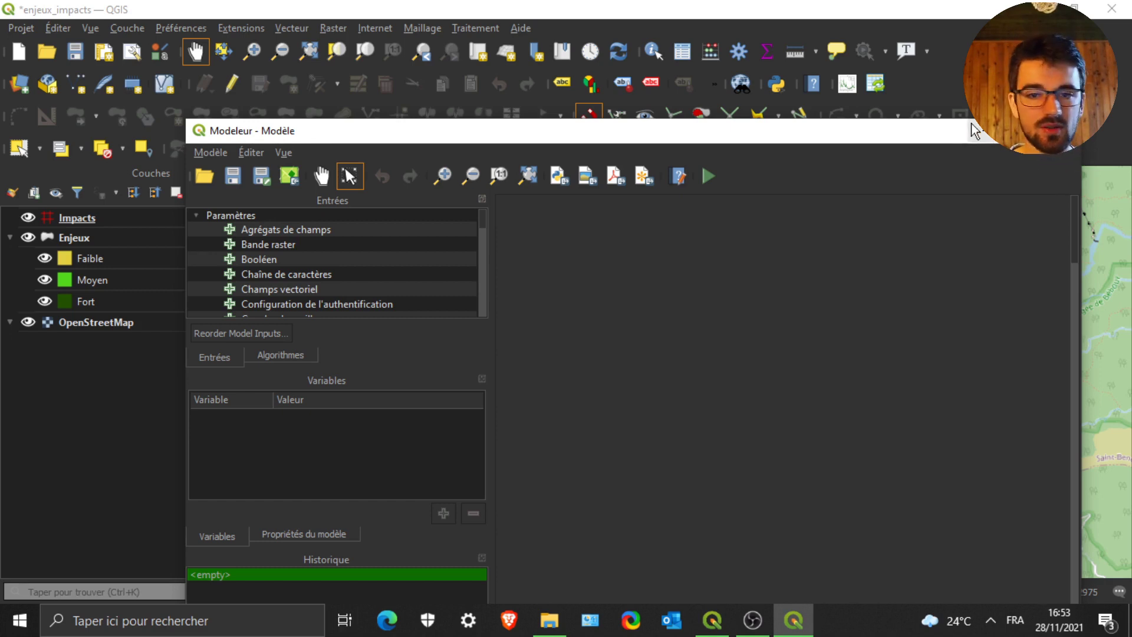
{"action": "left_click_drag", "start_coordinate": [486, 140], "coordinate": [435, 108]}
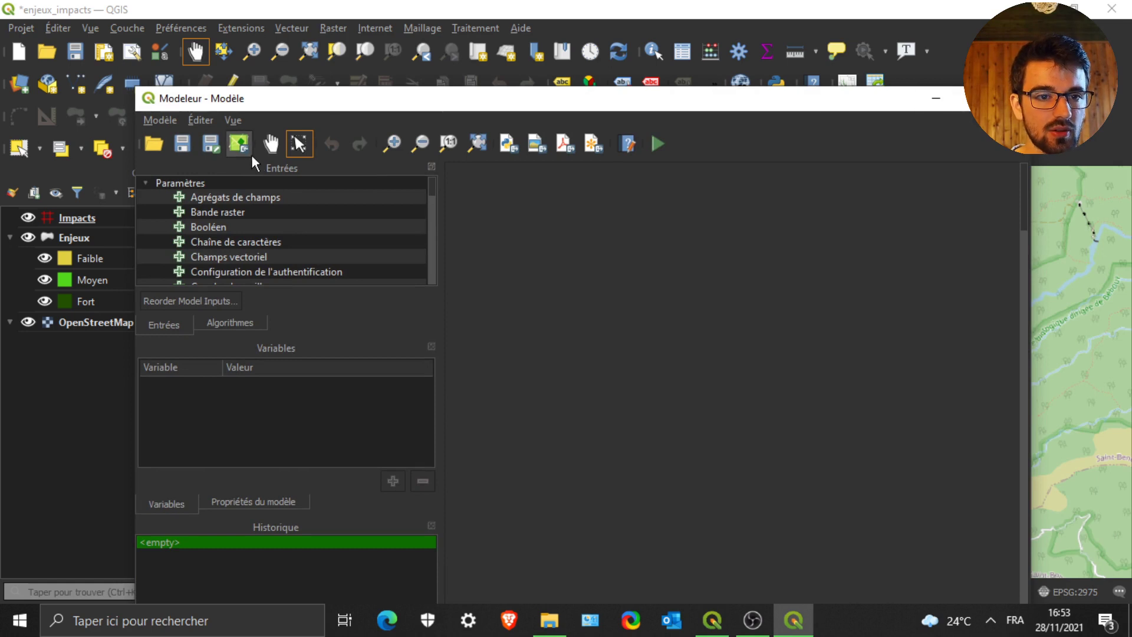
Open the existing model impact_to_enjeux.model3 from the Modelisation folder
{"action": "left_click", "coordinate": [150, 116]}
{"action": "left_click", "coordinate": [150, 115]}
{"action": "left_click", "coordinate": [145, 114]}
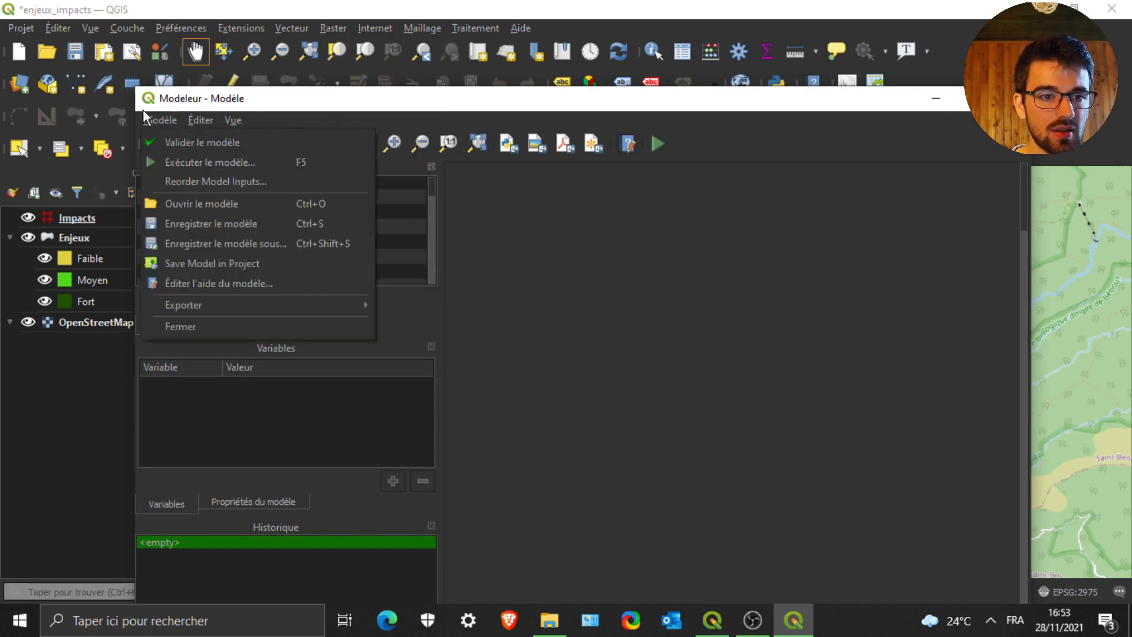
{"action": "left_click", "coordinate": [203, 207]}
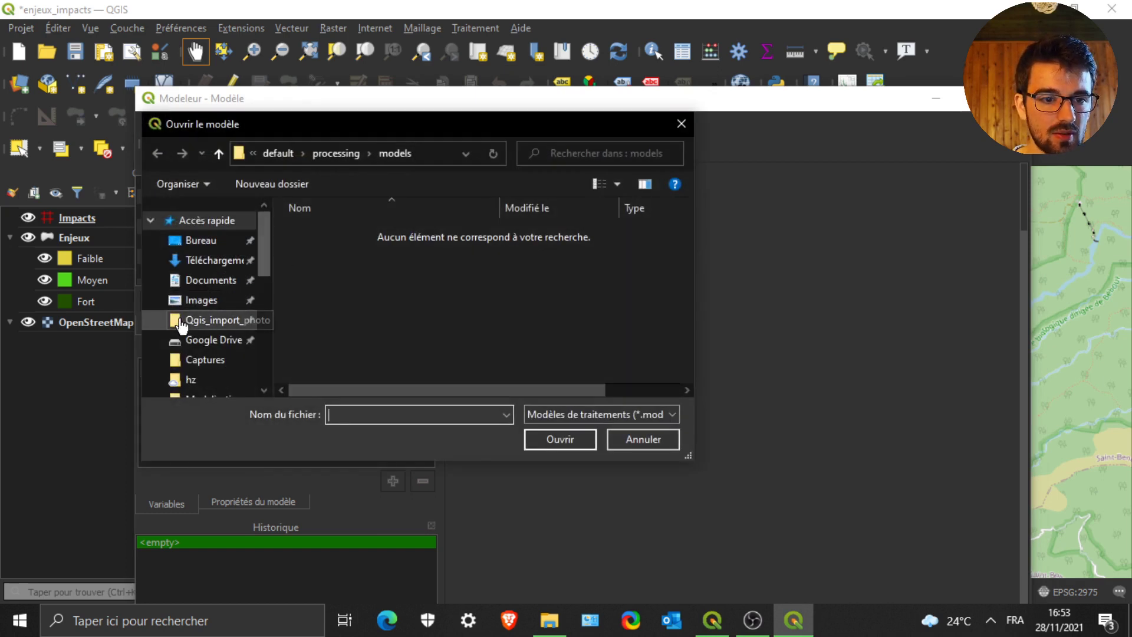
{"action": "scroll", "coordinate": [197, 314], "scroll_direction": "down", "scroll_amount": 1}
{"action": "left_click", "coordinate": [214, 346]}
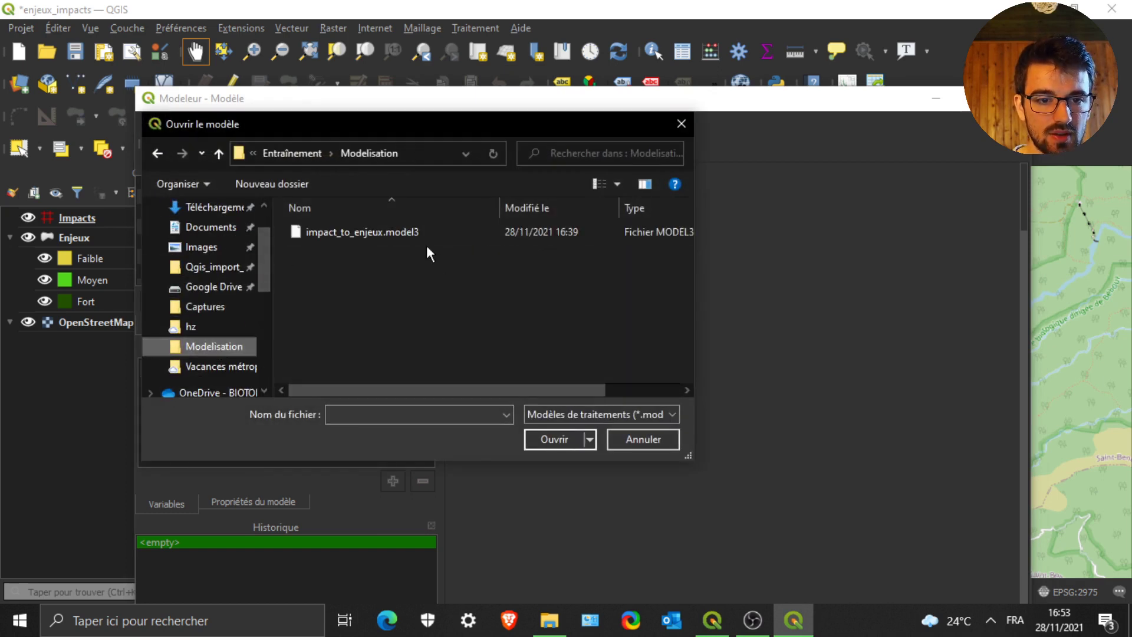
{"action": "left_click", "coordinate": [437, 233]}
{"action": "left_click", "coordinate": [554, 440]}
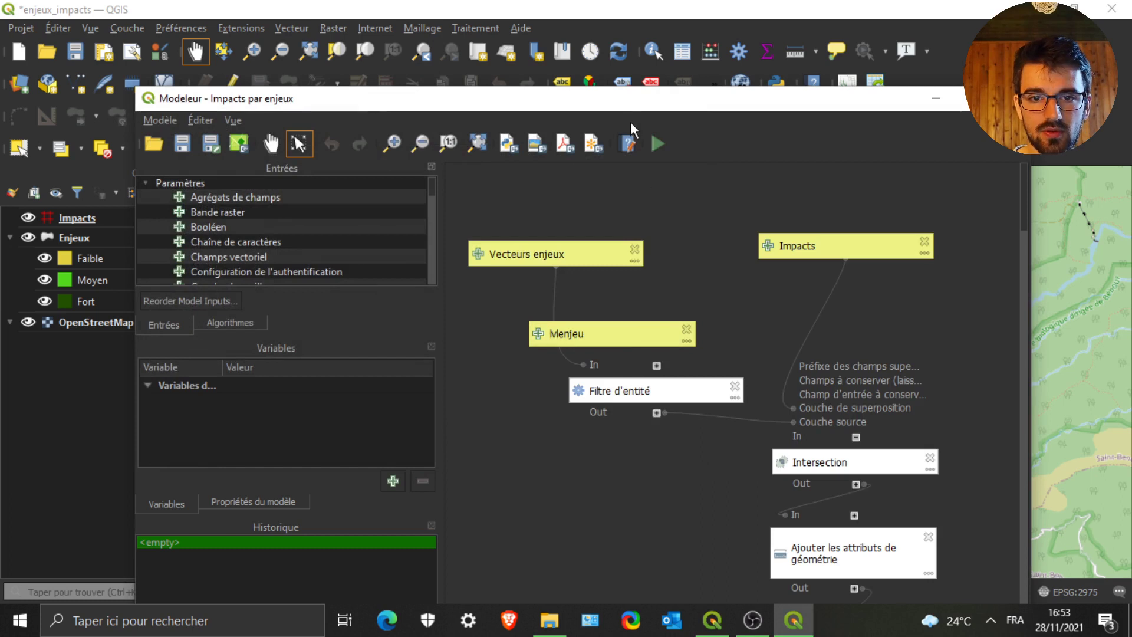
Examine the model's inputs and the chain of algorithms down to its output
{"action": "scroll", "coordinate": [705, 175], "scroll_direction": "down", "scroll_amount": 3}
{"action": "scroll", "coordinate": [656, 214], "scroll_direction": "up", "scroll_amount": 3}
{"action": "scroll", "coordinate": [656, 214], "scroll_direction": "down", "scroll_amount": 3}
{"action": "scroll", "coordinate": [509, 162], "scroll_direction": "up", "scroll_amount": 3}
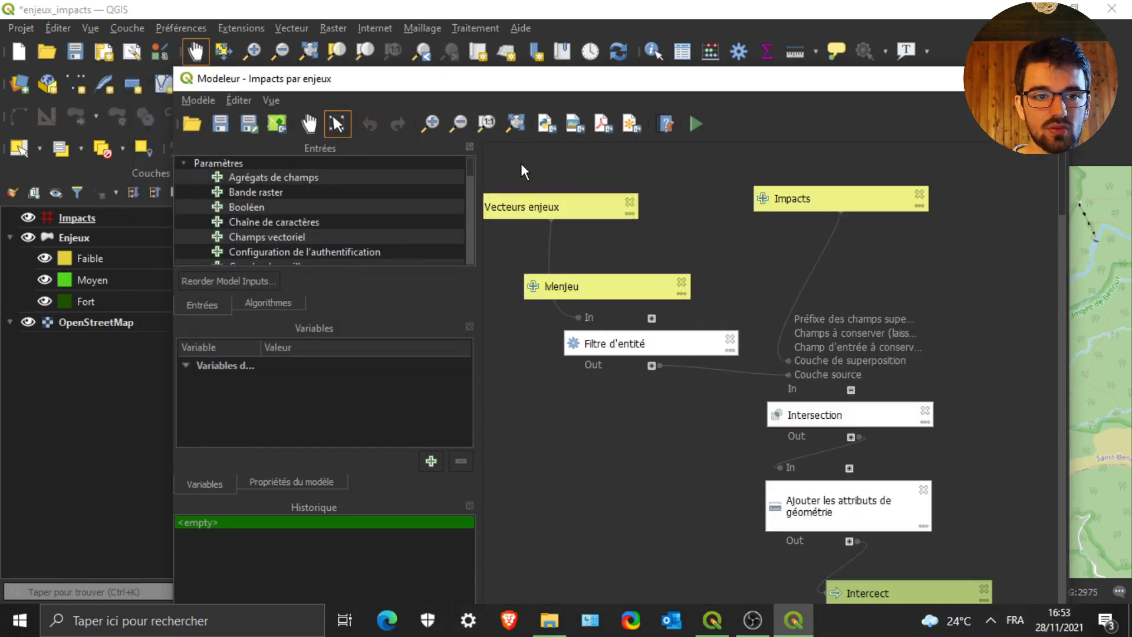
{"action": "scroll", "coordinate": [533, 180], "scroll_direction": "down", "scroll_amount": 3}
{"action": "scroll", "coordinate": [539, 183], "scroll_direction": "up", "scroll_amount": 3}
Examine on the map how the Impacts zone crosses the Enjeux polygons, and return to the modeler
{"action": "left_click_drag", "start_coordinate": [571, 72], "coordinate": [551, 216]}
{"action": "left_click", "coordinate": [947, 218]}
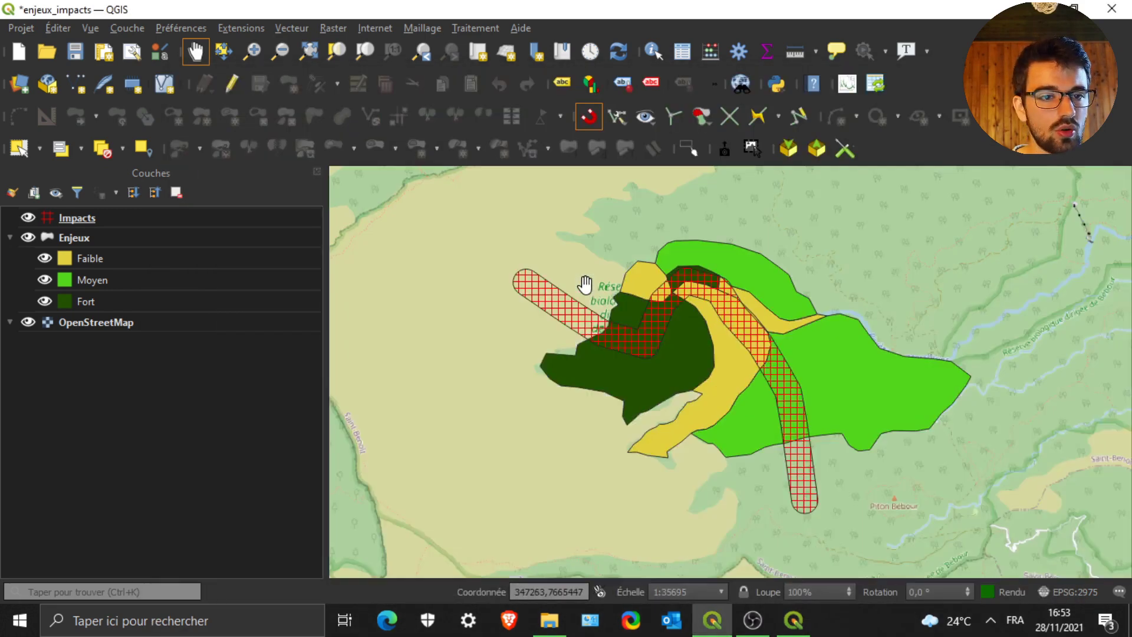
{"action": "left_click_drag", "start_coordinate": [581, 288], "coordinate": [477, 220]}
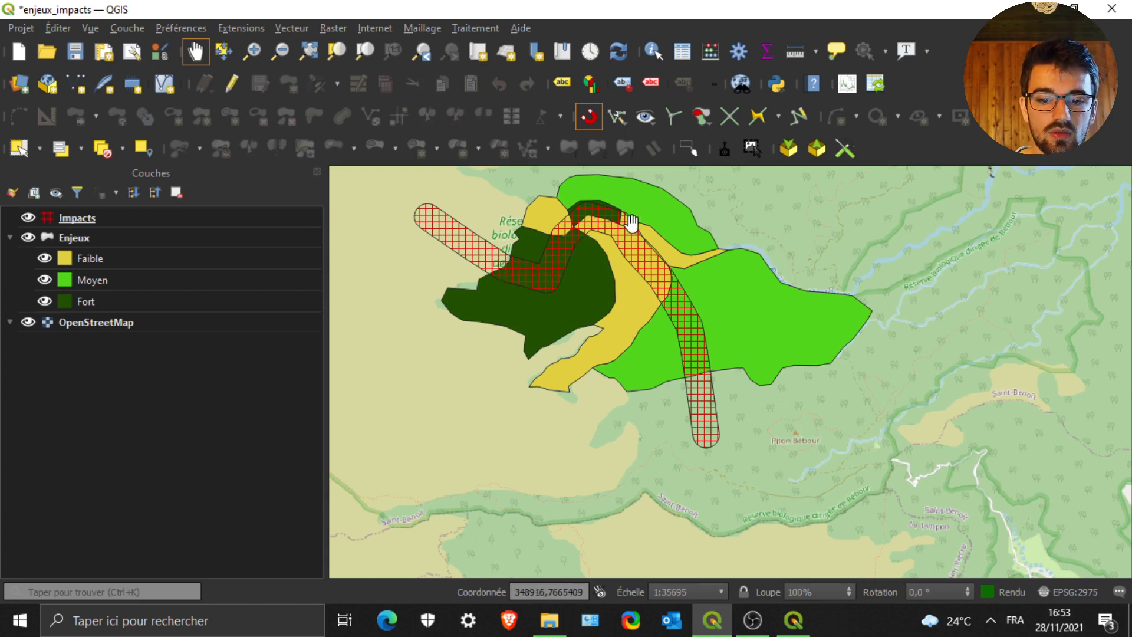
{"action": "mouse_move", "coordinate": [793, 620]}
{"action": "left_click", "coordinate": [812, 546]}
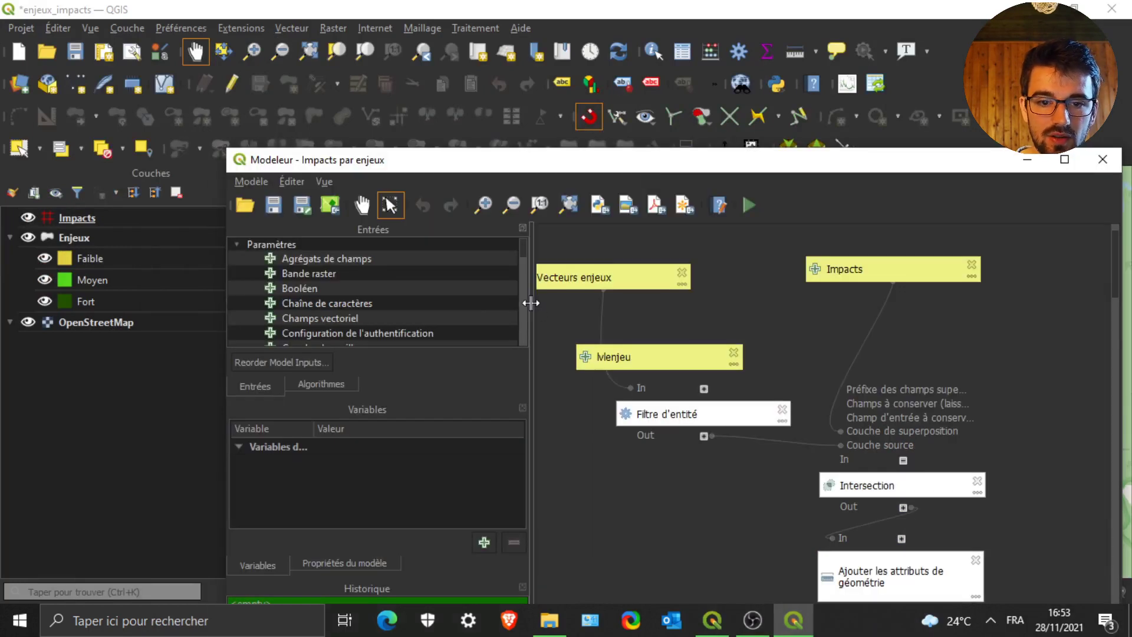
Widen the model canvas and move the Vecteurs enjeux input fully into view
{"action": "left_click_drag", "start_coordinate": [532, 299], "coordinate": [478, 295]}
{"action": "left_click", "coordinate": [575, 276]}
{"action": "left_click_drag", "start_coordinate": [590, 271], "coordinate": [626, 268]}
Examine the blank definition of a new Couche vecteur input without adding it to the model
{"action": "scroll", "coordinate": [302, 284], "scroll_direction": "down", "scroll_amount": 10}
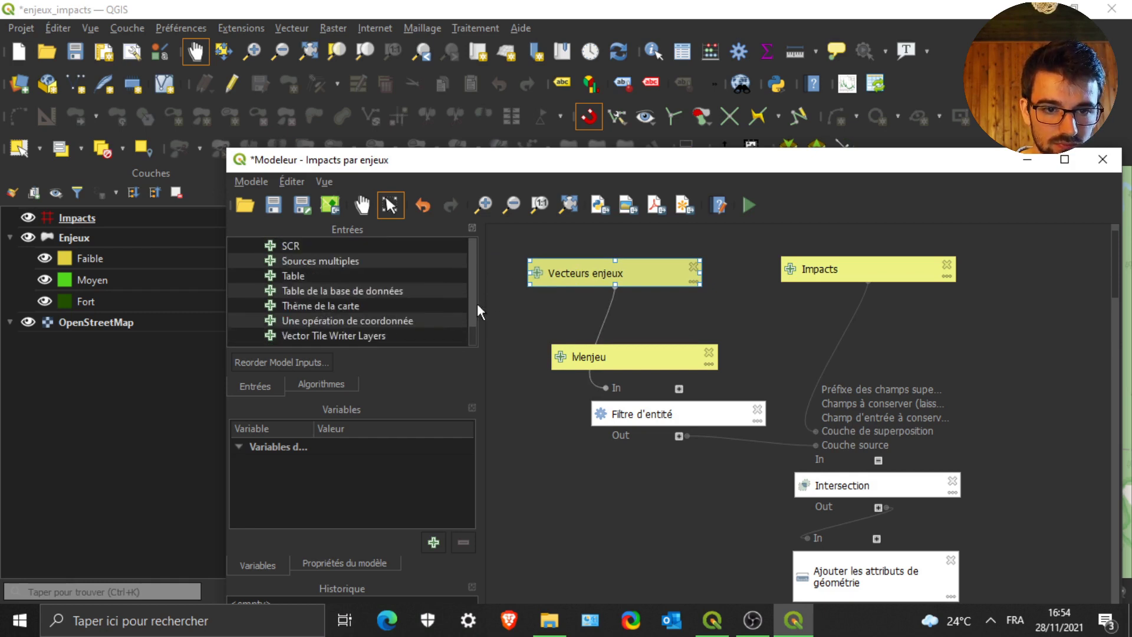
{"action": "left_click_drag", "start_coordinate": [474, 327], "coordinate": [471, 264]}
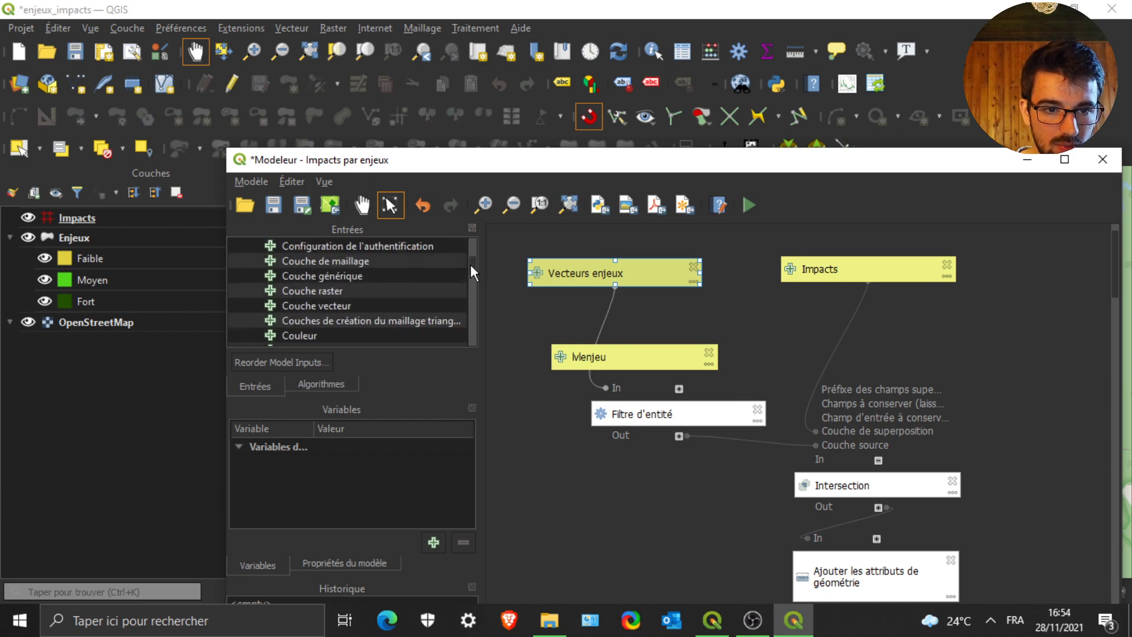
{"action": "left_click", "coordinate": [316, 304]}
{"action": "left_click_drag", "start_coordinate": [341, 308], "coordinate": [816, 324]}
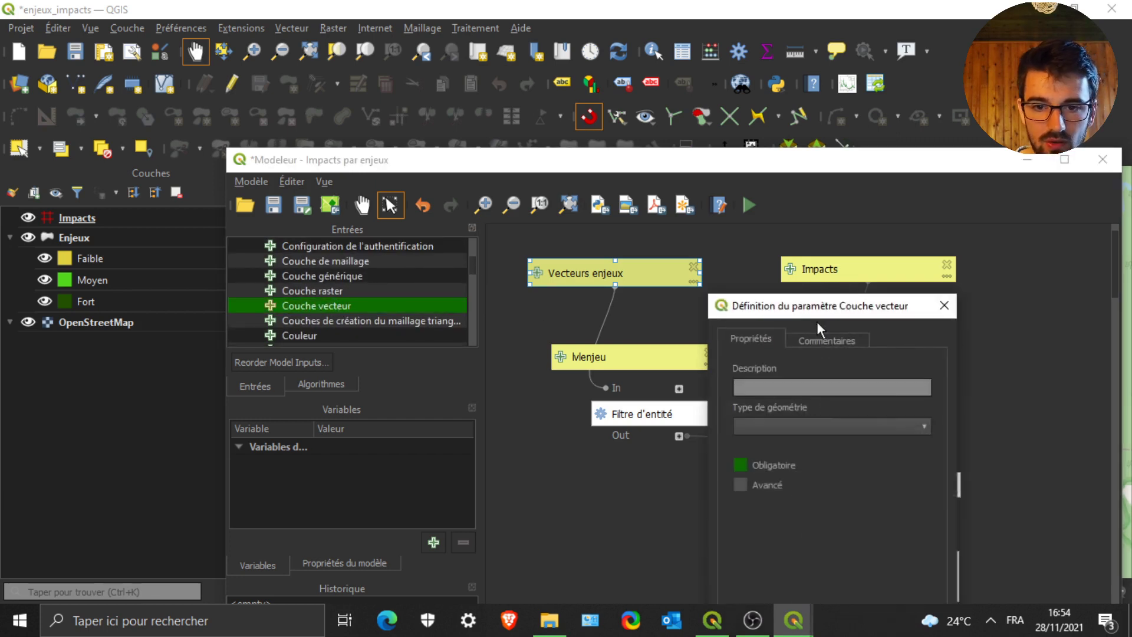
{"action": "left_click", "coordinate": [942, 303]}
Examine the description and geometry type of the Vecteurs enjeux input, and close its definition unchanged
{"action": "double_click", "coordinate": [583, 266]}
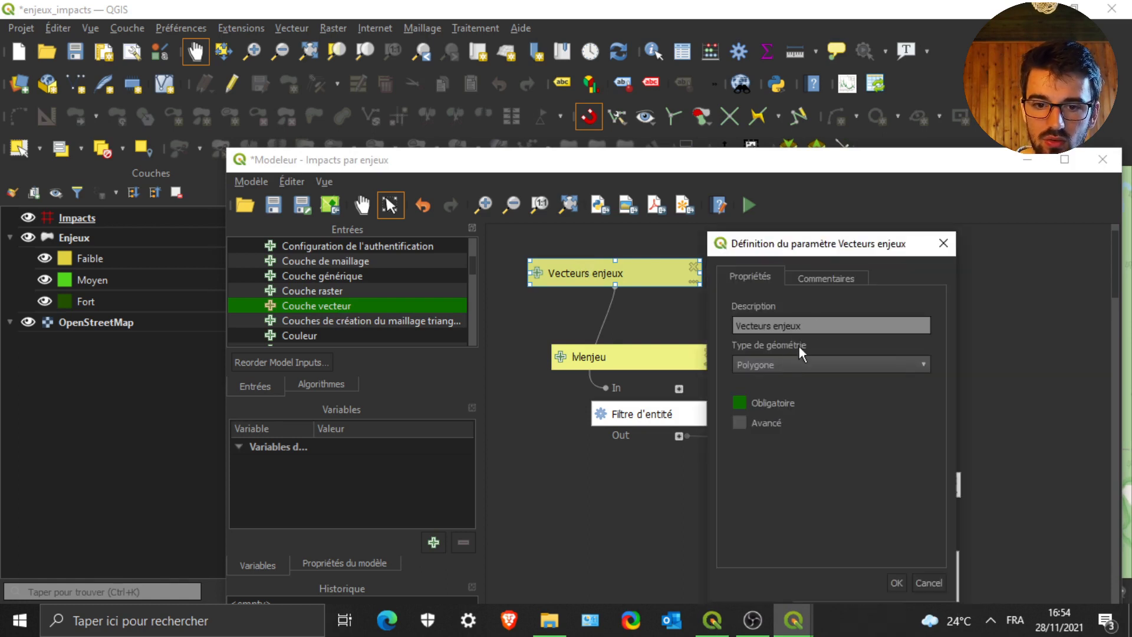
{"action": "triple_click", "coordinate": [787, 325]}
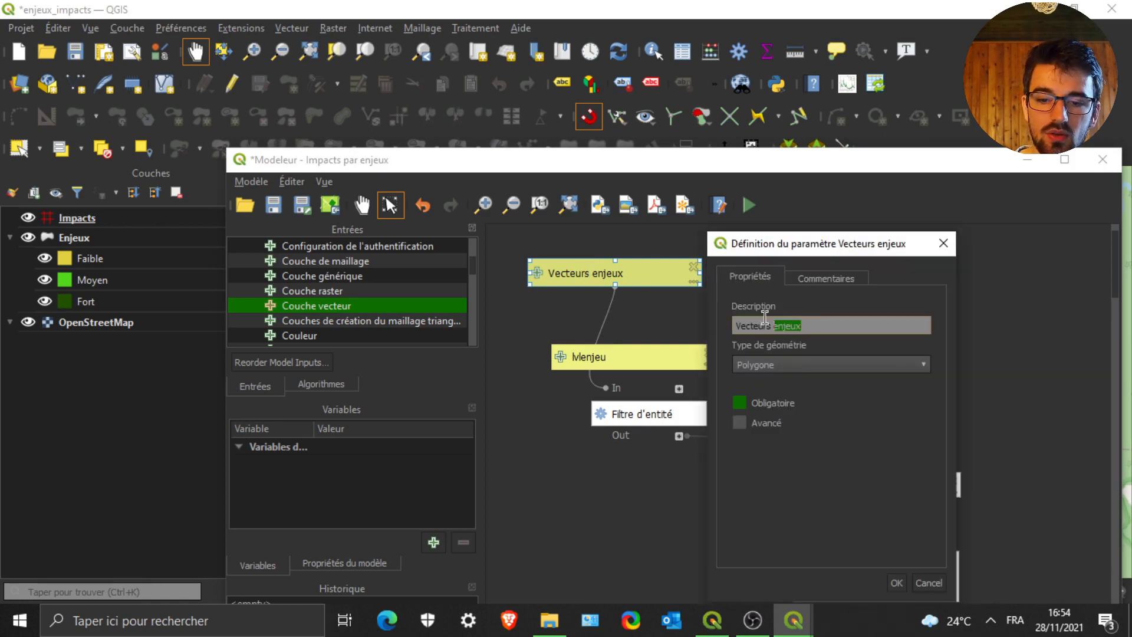
{"action": "left_click", "coordinate": [944, 244]}
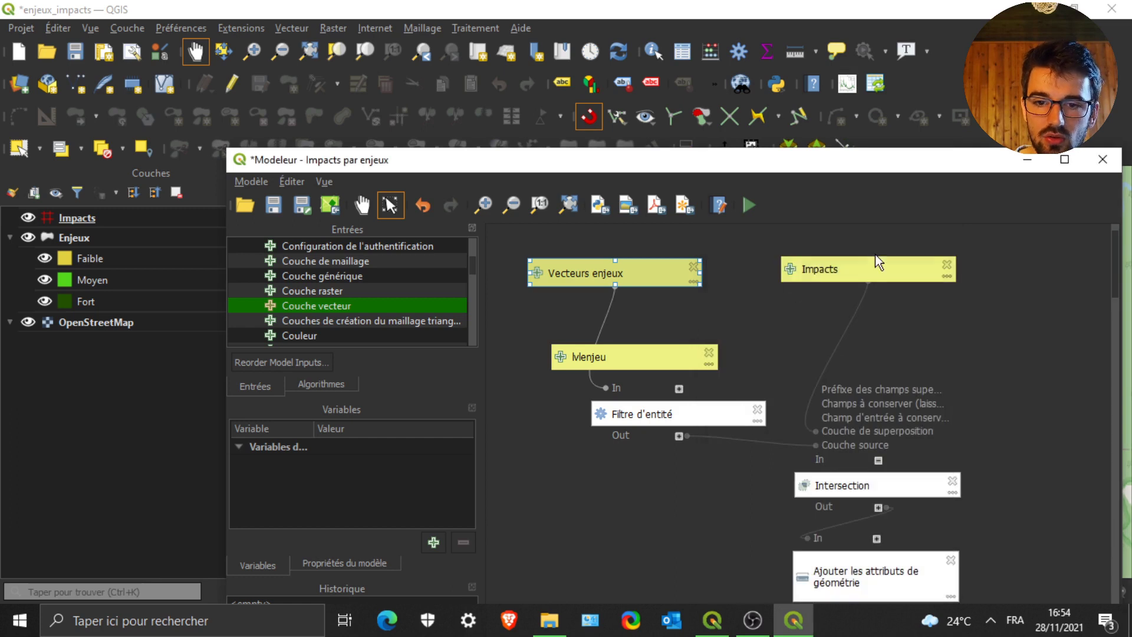
Move the Impacts input closer to Vecteurs enjeux and view its definition and a blank Couche vecteur one
{"action": "left_click_drag", "start_coordinate": [837, 276], "coordinate": [779, 276]}
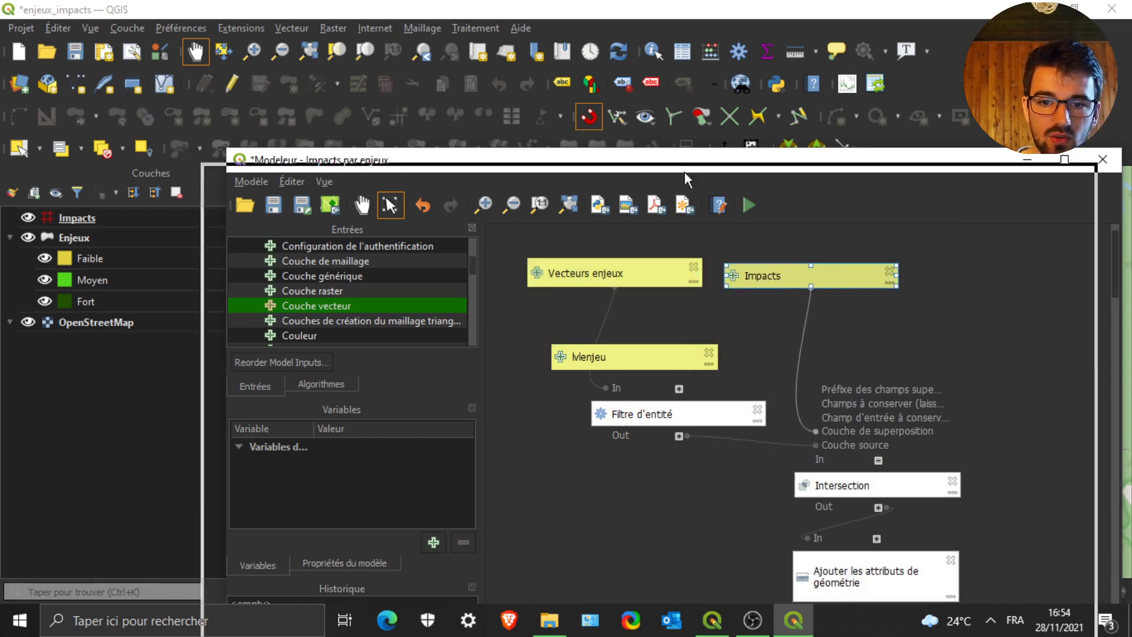
{"action": "left_click_drag", "start_coordinate": [684, 169], "coordinate": [659, 185]}
{"action": "double_click", "coordinate": [766, 294]}
{"action": "left_click", "coordinate": [950, 271]}
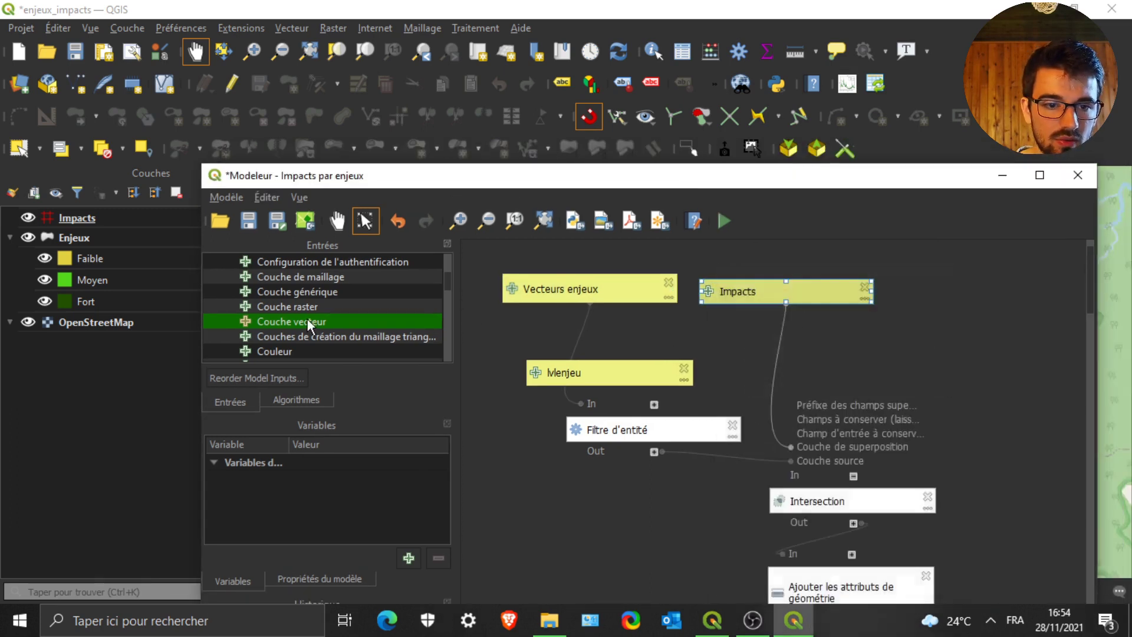
{"action": "left_click_drag", "start_coordinate": [311, 324], "coordinate": [677, 375]}
{"action": "left_click", "coordinate": [957, 294]}
Nudge the Impacts and Vecteurs enjeux inputs slightly on the model canvas
{"action": "mouse_move", "coordinate": [755, 284]}
{"action": "left_mouse_down"}
{"action": "mouse_move", "coordinate": [767, 279]}
{"action": "mouse_move", "coordinate": [741, 285]}
{"action": "mouse_move", "coordinate": [760, 281]}
{"action": "left_mouse_up"}
{"action": "left_click_drag", "start_coordinate": [713, 188], "coordinate": [640, 271]}
{"action": "left_click", "coordinate": [551, 372]}
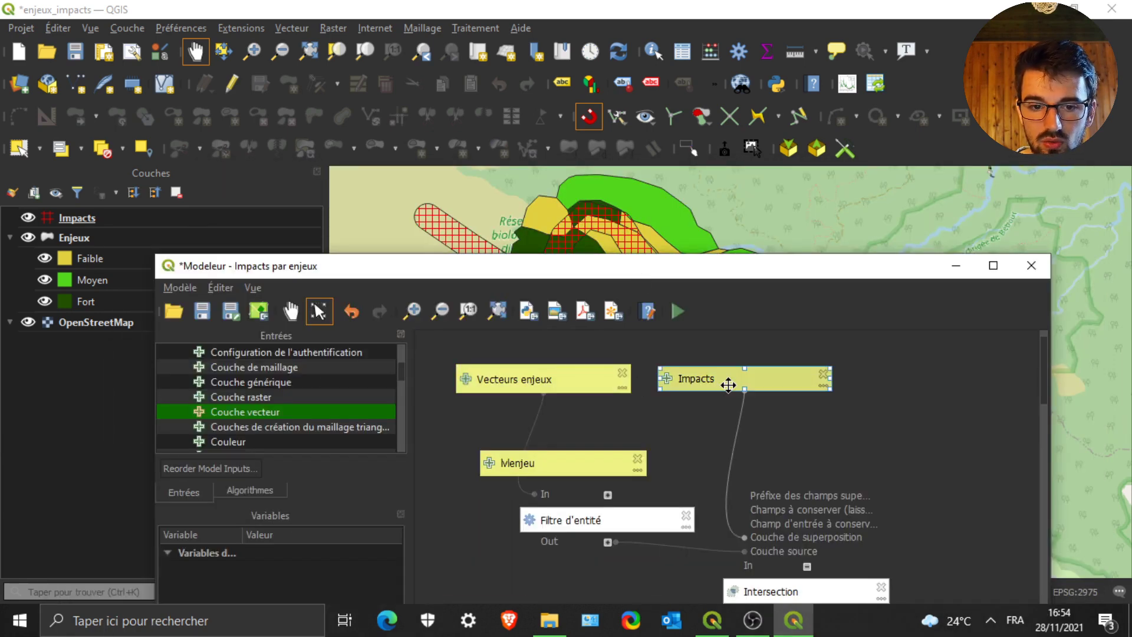
{"action": "left_click_drag", "start_coordinate": [523, 384], "coordinate": [530, 394]}
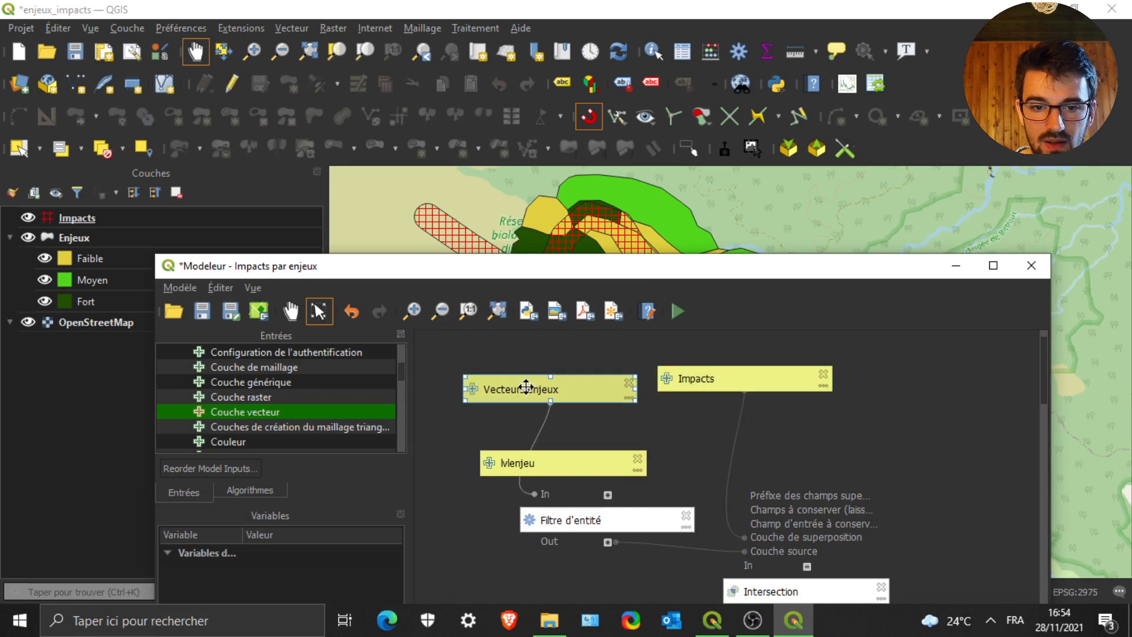
Examine the description and default value of the lvlenjeu text input, and close its definition unchanged
{"action": "double_click", "coordinate": [536, 463]}
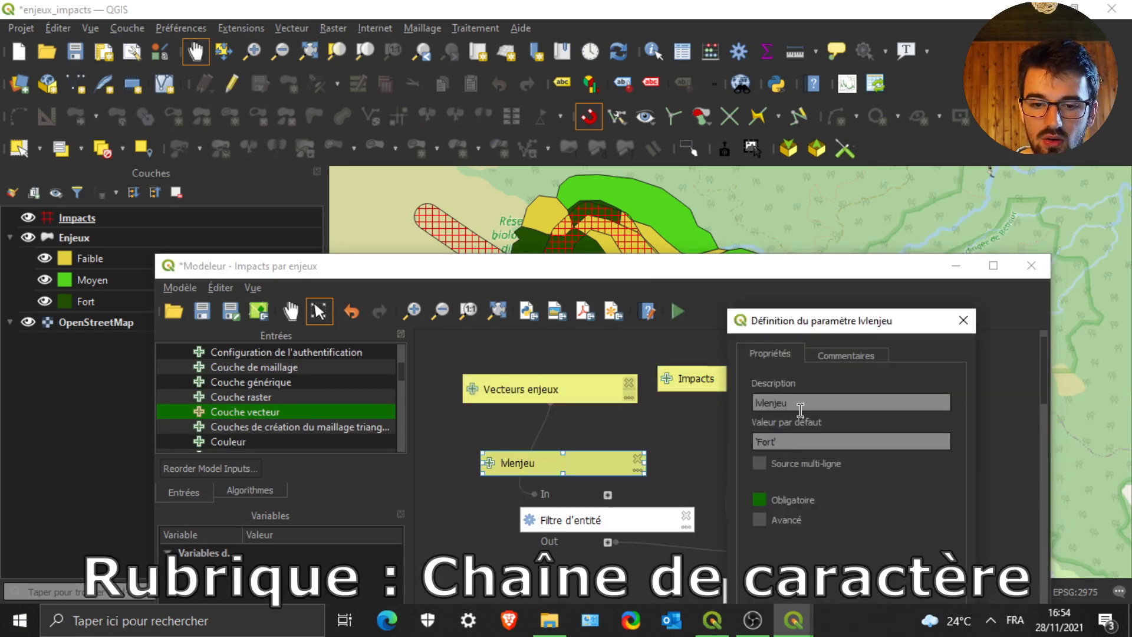
{"action": "left_click_drag", "start_coordinate": [809, 401], "coordinate": [726, 393]}
{"action": "left_click", "coordinate": [806, 406]}
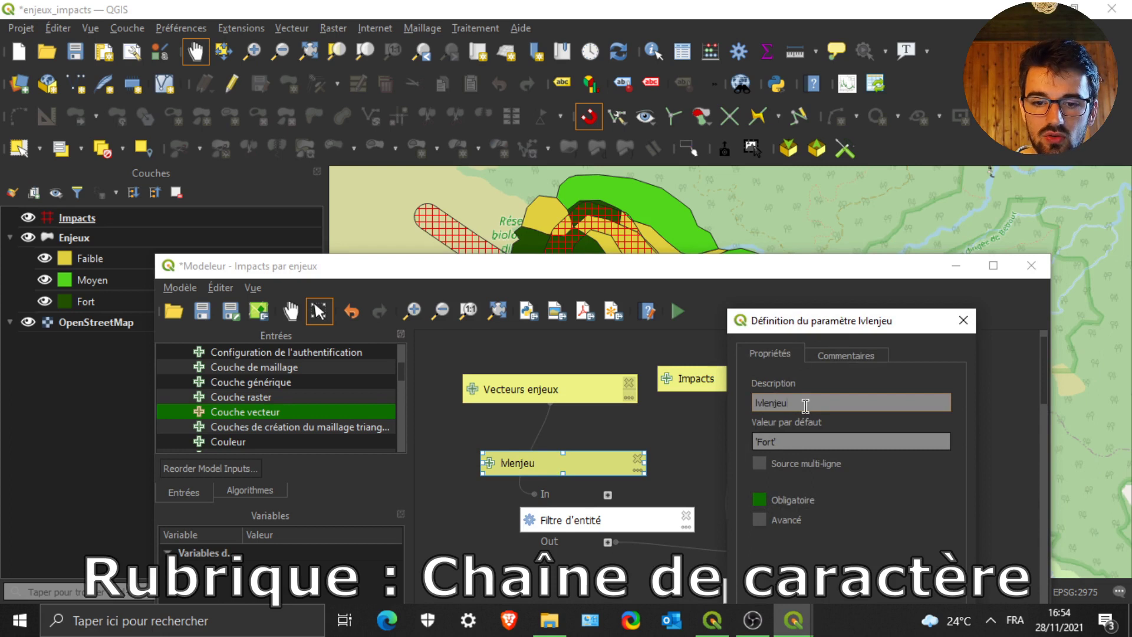
{"action": "left_click_drag", "start_coordinate": [790, 443], "coordinate": [725, 437]}
{"action": "left_click", "coordinate": [801, 444]}
{"action": "left_click_drag", "start_coordinate": [802, 444], "coordinate": [715, 437]}
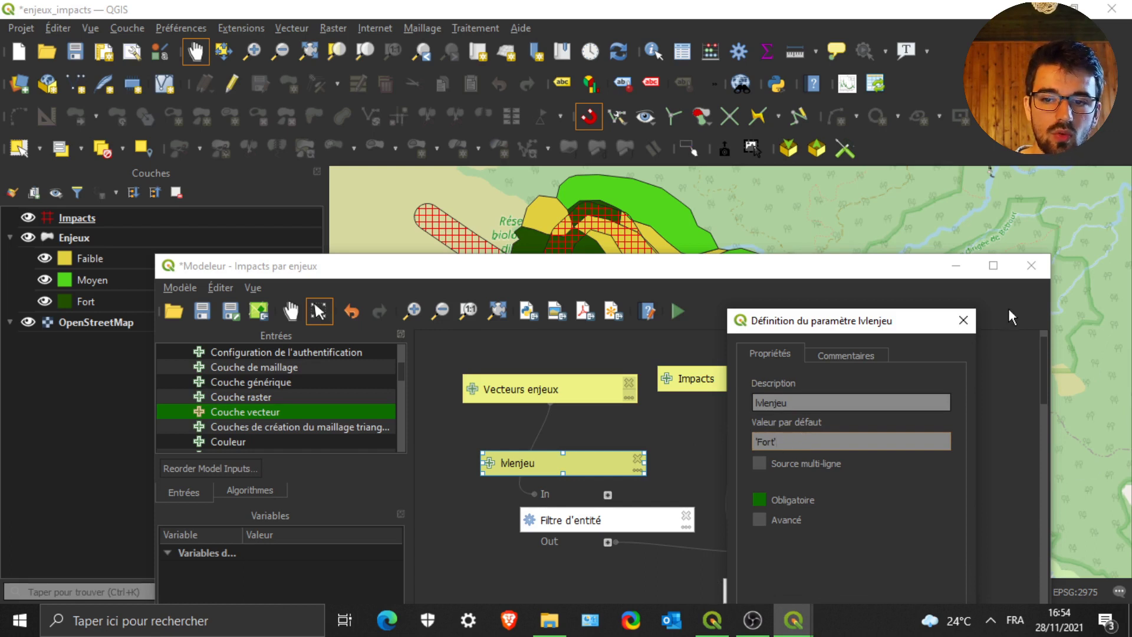
{"action": "left_click", "coordinate": [964, 321]}
Examine the output name, filter expression and source layer of the Filtre d'entité algorithm
{"action": "left_click_drag", "start_coordinate": [691, 266], "coordinate": [760, 233]}
{"action": "double_click", "coordinate": [605, 487]}
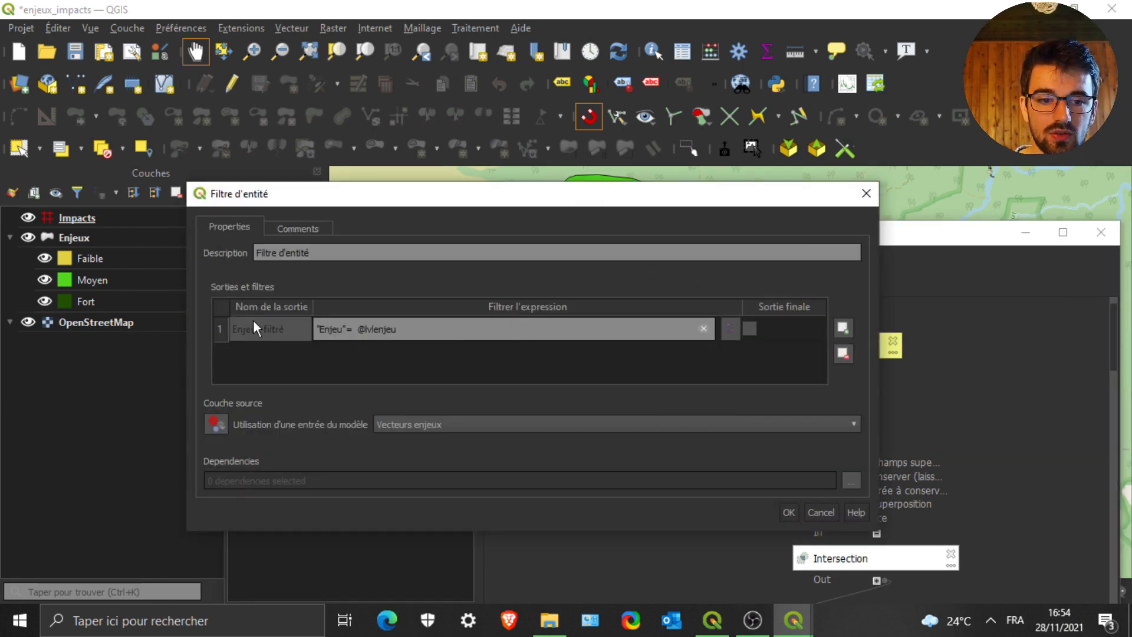
{"action": "left_click", "coordinate": [425, 328]}
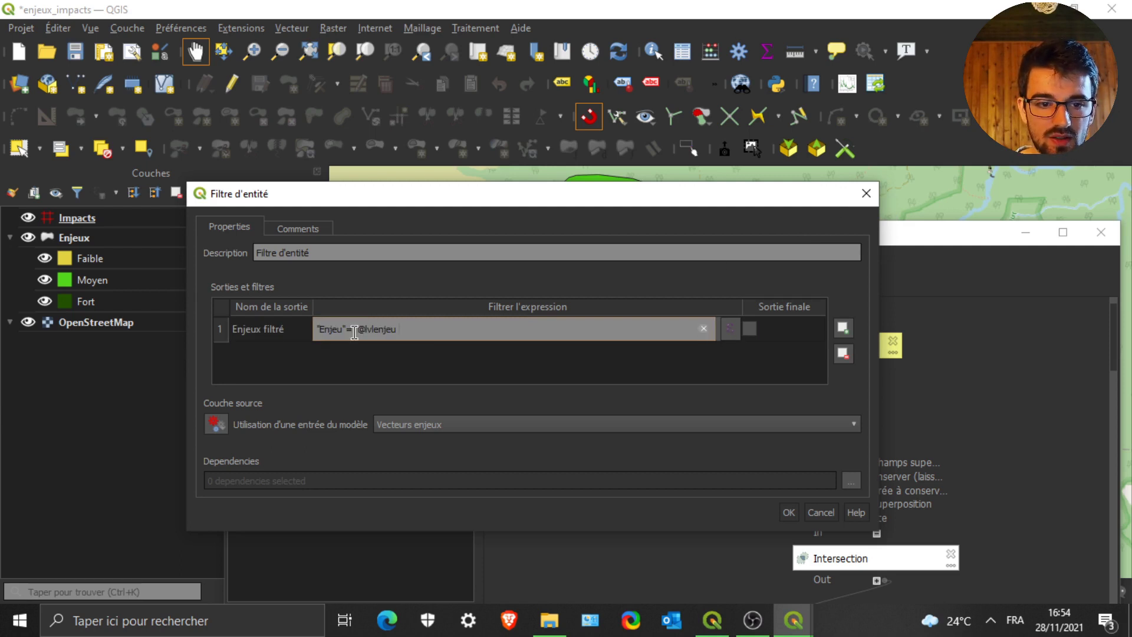
{"action": "left_click", "coordinate": [866, 193]}
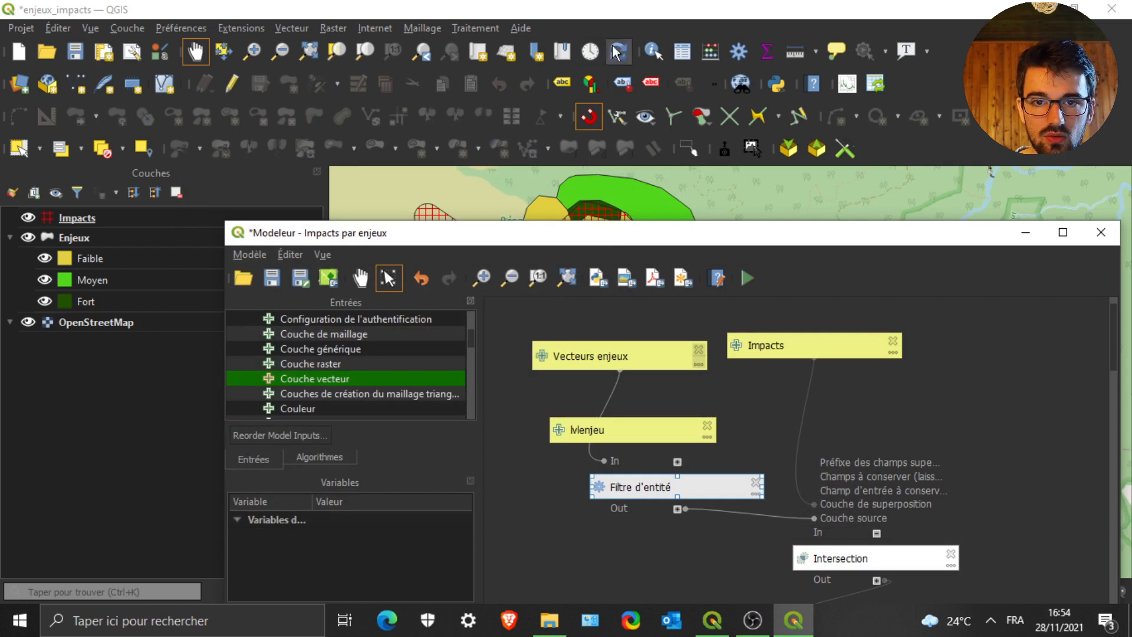
Examine the Enjeu field in the Enjeux layer's attribute table, and close the table
{"action": "left_click", "coordinate": [1023, 231]}
{"action": "left_click", "coordinate": [168, 237]}
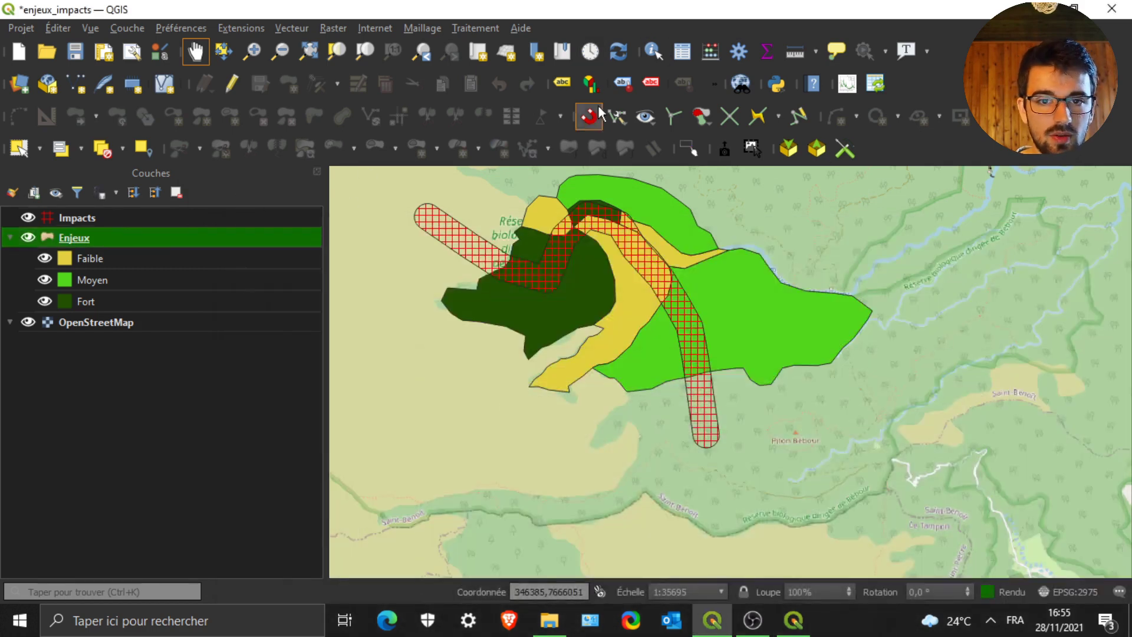
{"action": "left_click", "coordinate": [682, 50]}
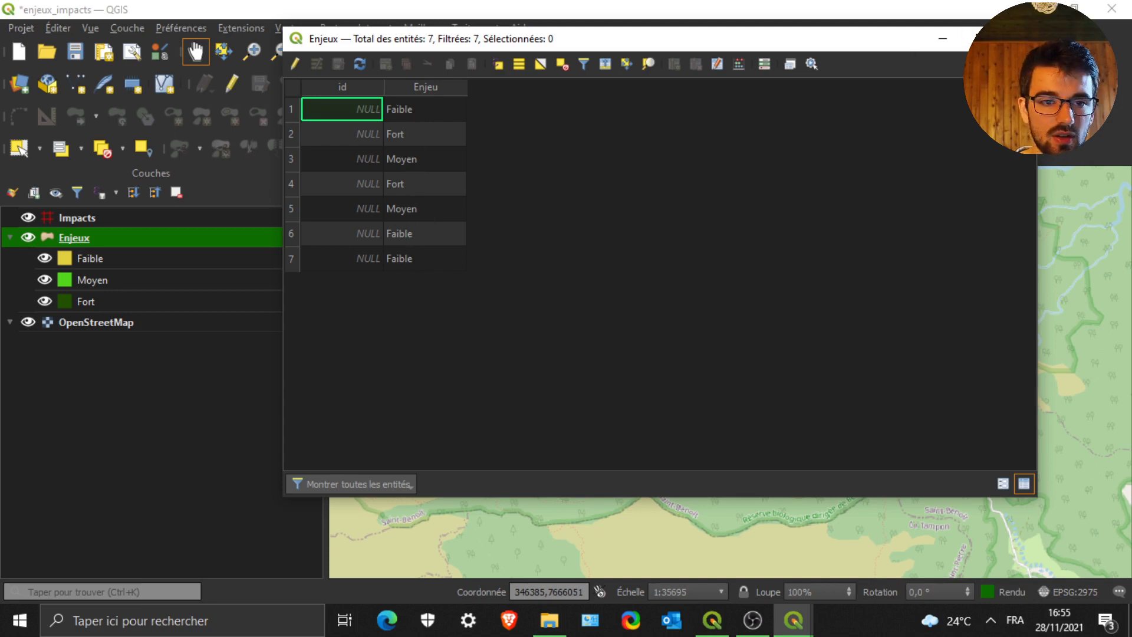
{"action": "left_click", "coordinate": [1024, 38]}
Return to the model window, examine the Filtre d'entité filter expression, and close its settings unchanged
{"action": "mouse_move", "coordinate": [793, 630]}
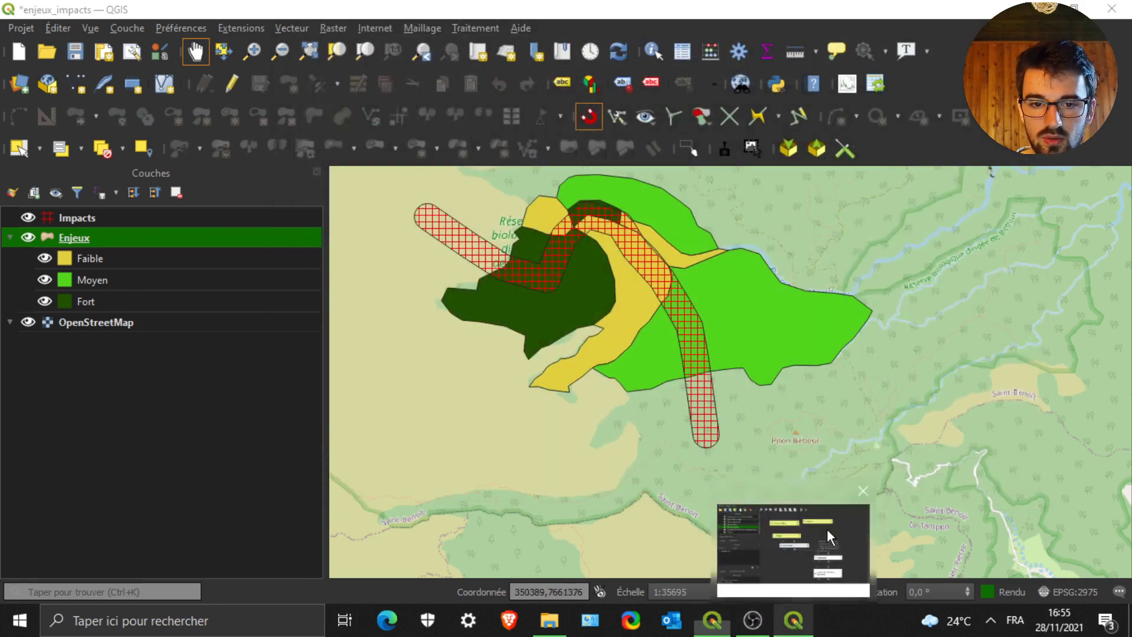
{"action": "left_click", "coordinate": [827, 528]}
{"action": "left_click_drag", "start_coordinate": [634, 224], "coordinate": [603, 181]}
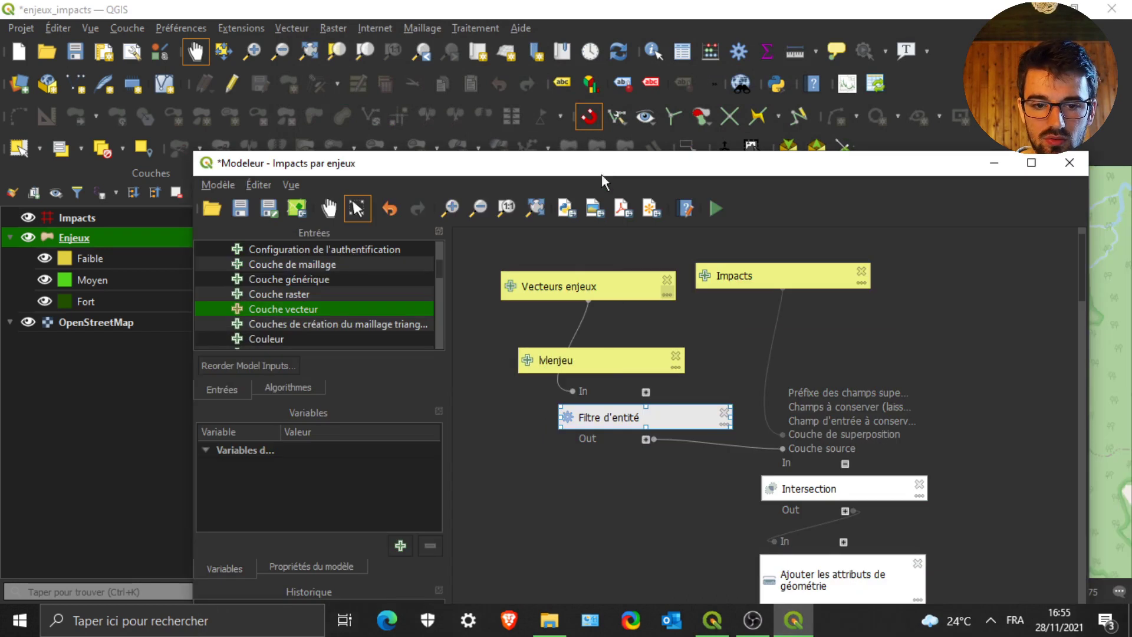
{"action": "double_click", "coordinate": [603, 418]}
{"action": "double_click", "coordinate": [325, 329]}
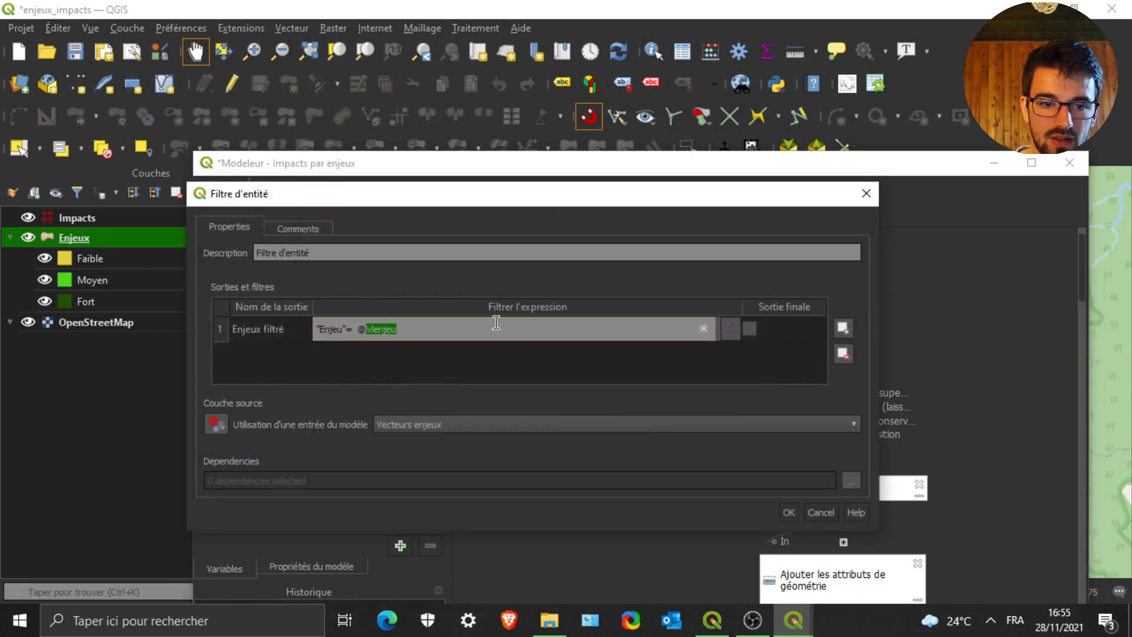
{"action": "left_click", "coordinate": [866, 194]}
Check the default value in the lvlenjeu parameter definition, and close the definition unchanged
{"action": "left_click", "coordinate": [558, 359]}
{"action": "double_click", "coordinate": [559, 359]}
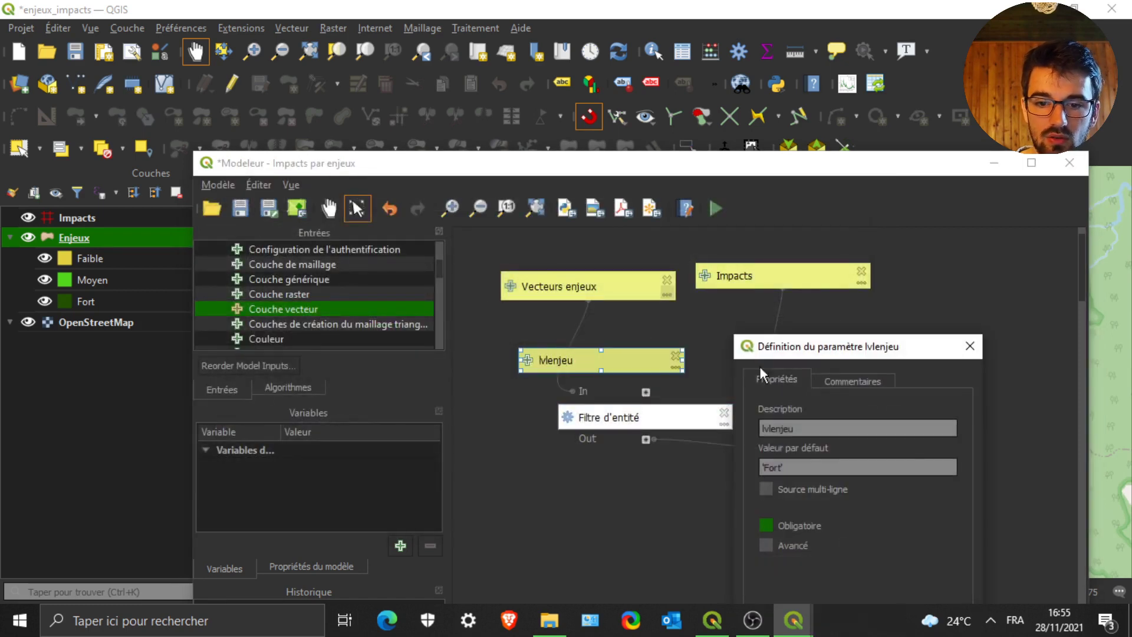
{"action": "left_click", "coordinate": [973, 348]}
Open the model's run dialog, examine the Impacts and Vecteurs enjeux layer choices and the lvlenjeu value, and close it without running
{"action": "left_click", "coordinate": [715, 208]}
{"action": "left_click_drag", "start_coordinate": [703, 298], "coordinate": [555, 317]}
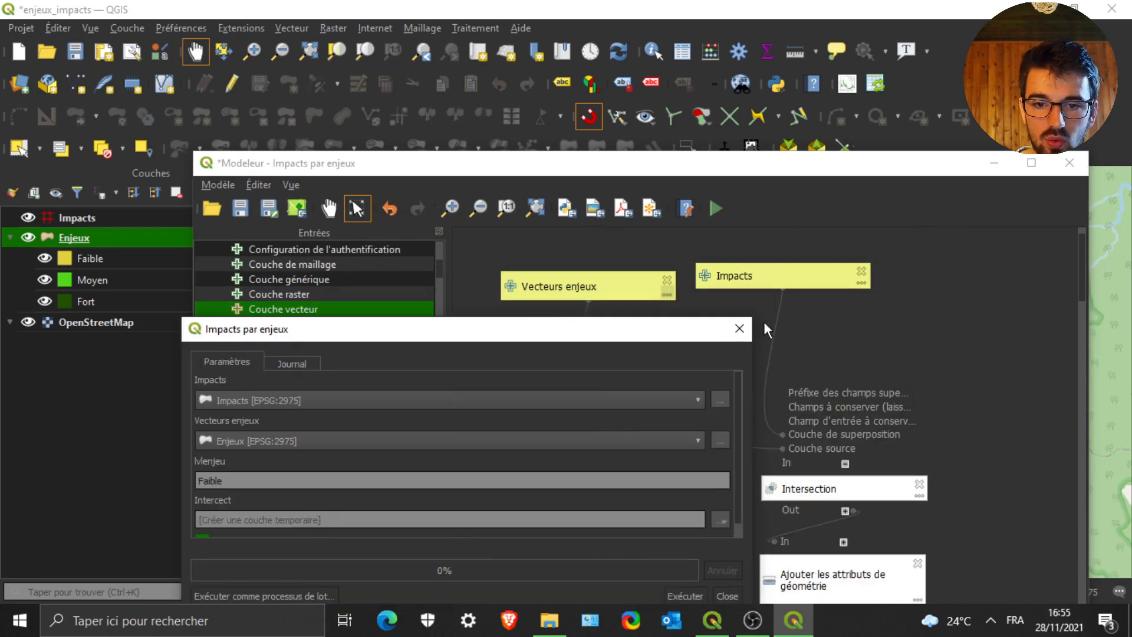
{"action": "left_click", "coordinate": [321, 400]}
{"action": "left_click", "coordinate": [320, 399]}
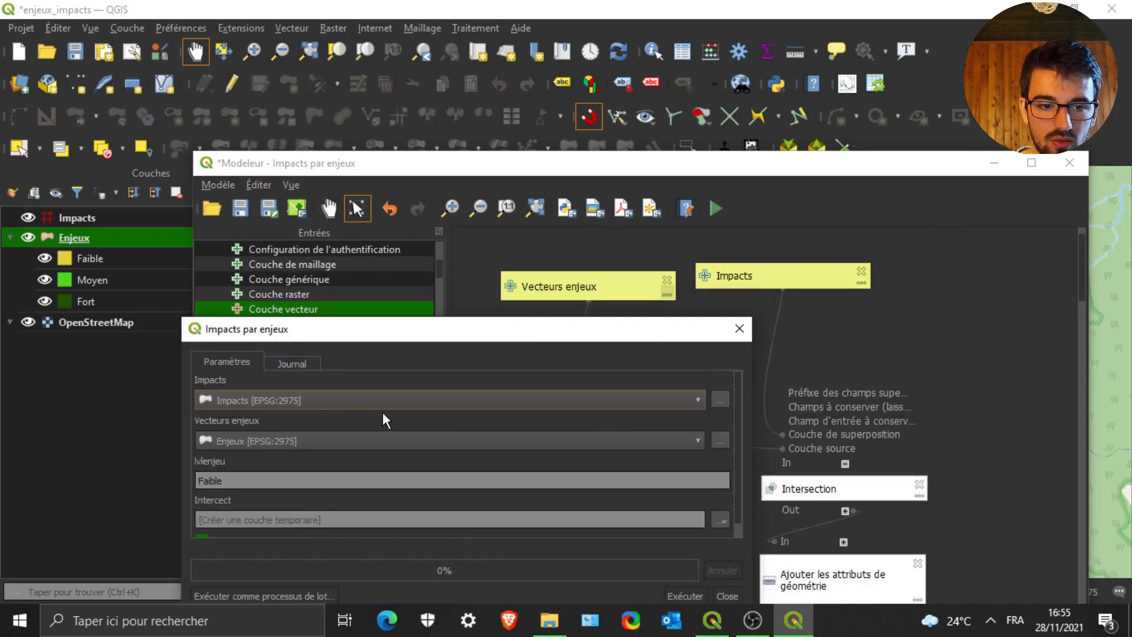
{"action": "left_click", "coordinate": [347, 439]}
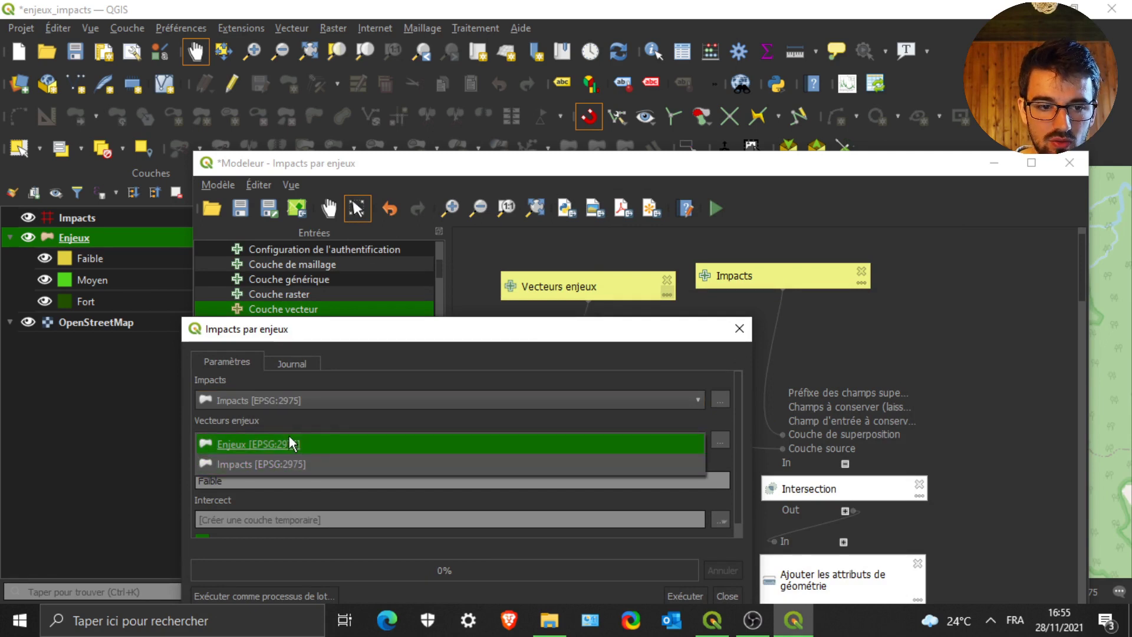
{"action": "left_click", "coordinate": [336, 443]}
{"action": "left_click_drag", "start_coordinate": [382, 330], "coordinate": [357, 260]}
{"action": "key", "text": "Tab"}
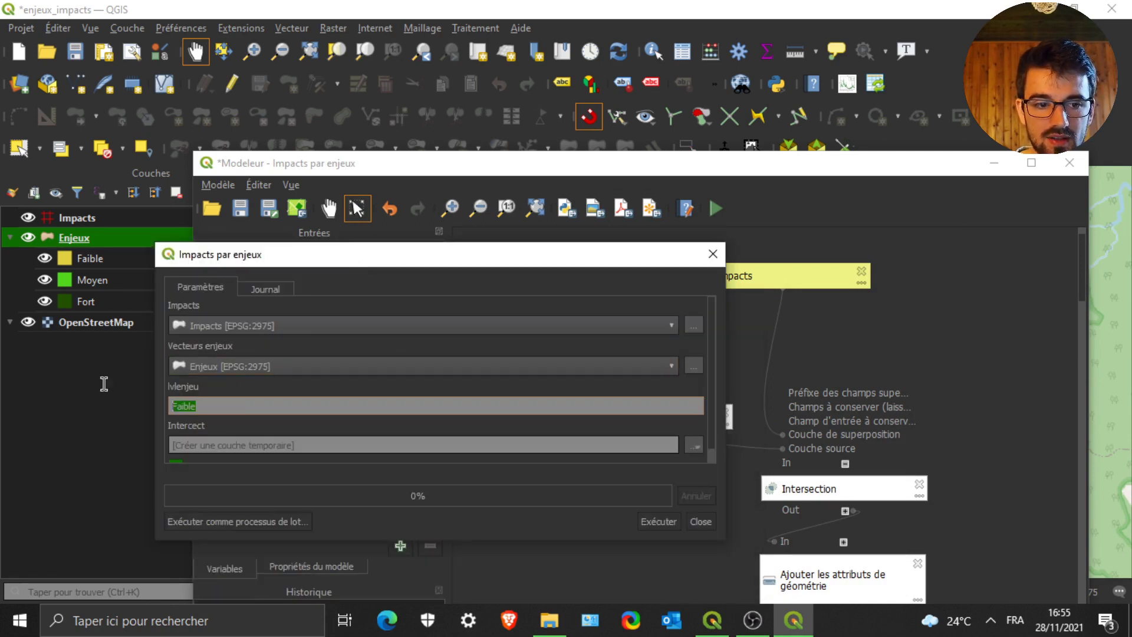
{"action": "left_click", "coordinate": [245, 404]}
{"action": "left_click_drag", "start_coordinate": [227, 406], "coordinate": [147, 405]}
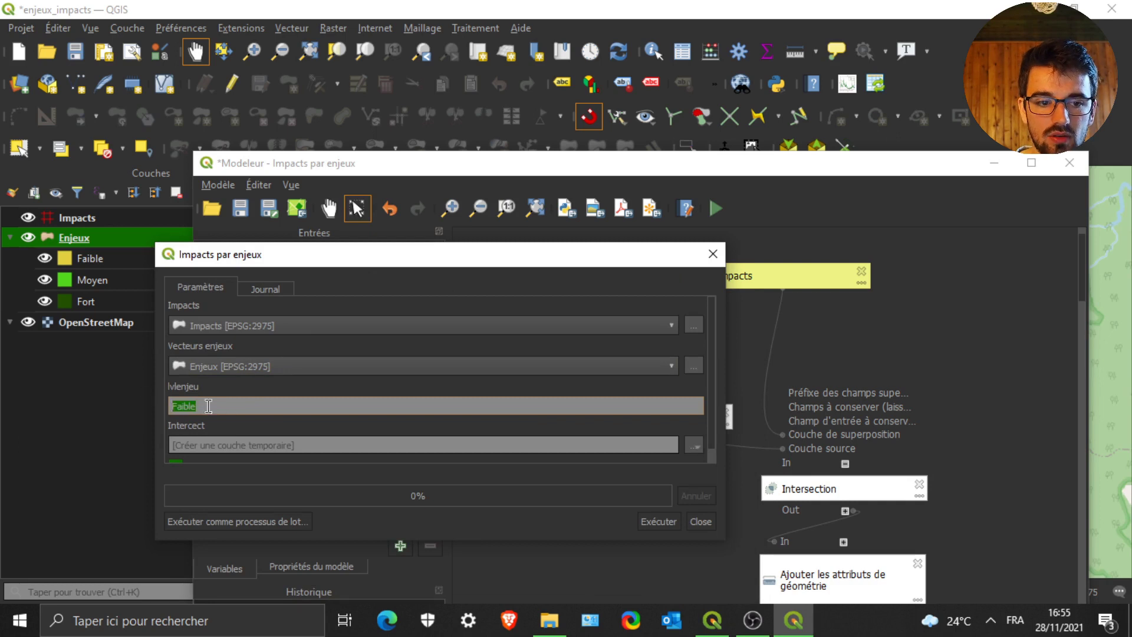
{"action": "left_click", "coordinate": [713, 255]}
Shift the Filtre d'entité algorithm box slightly on the model canvas
{"action": "left_click", "coordinate": [622, 417]}
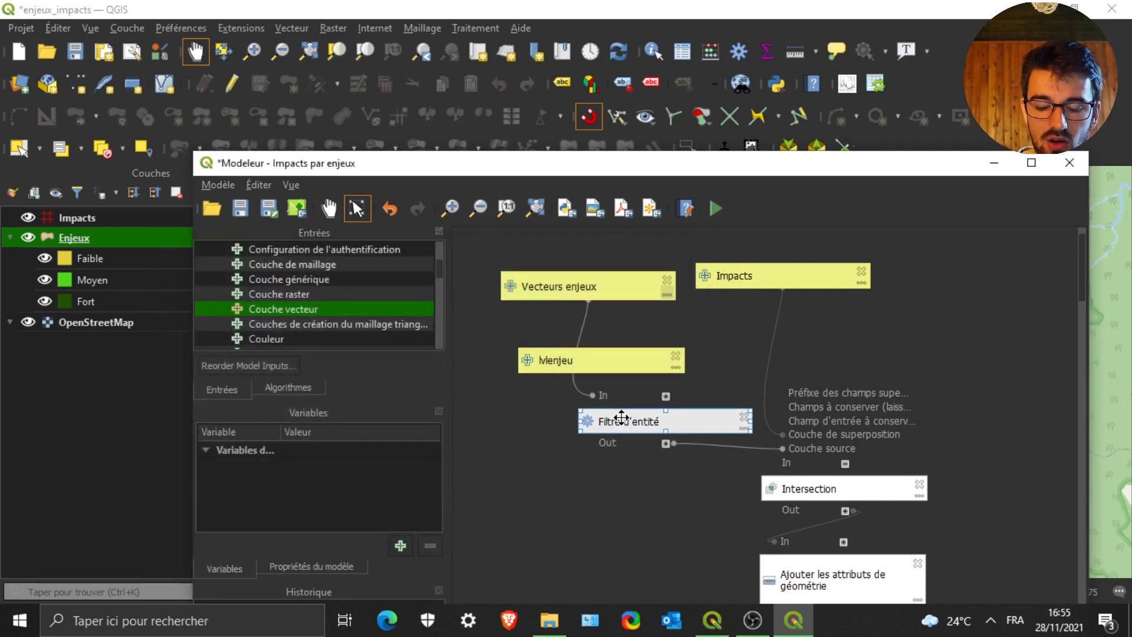
{"action": "left_click_drag", "start_coordinate": [622, 418], "coordinate": [607, 418]}
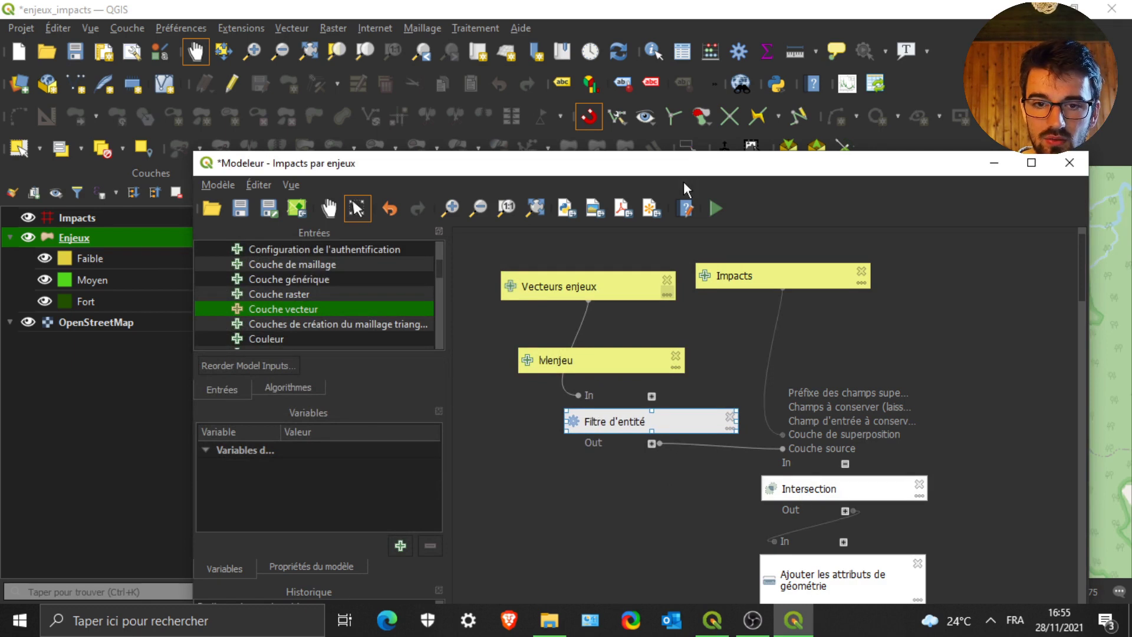
Uncover the map to examine where Impacts overlaps the Enjeux polygons, and bring the model window back into view
{"action": "left_click_drag", "start_coordinate": [689, 173], "coordinate": [630, 542]}
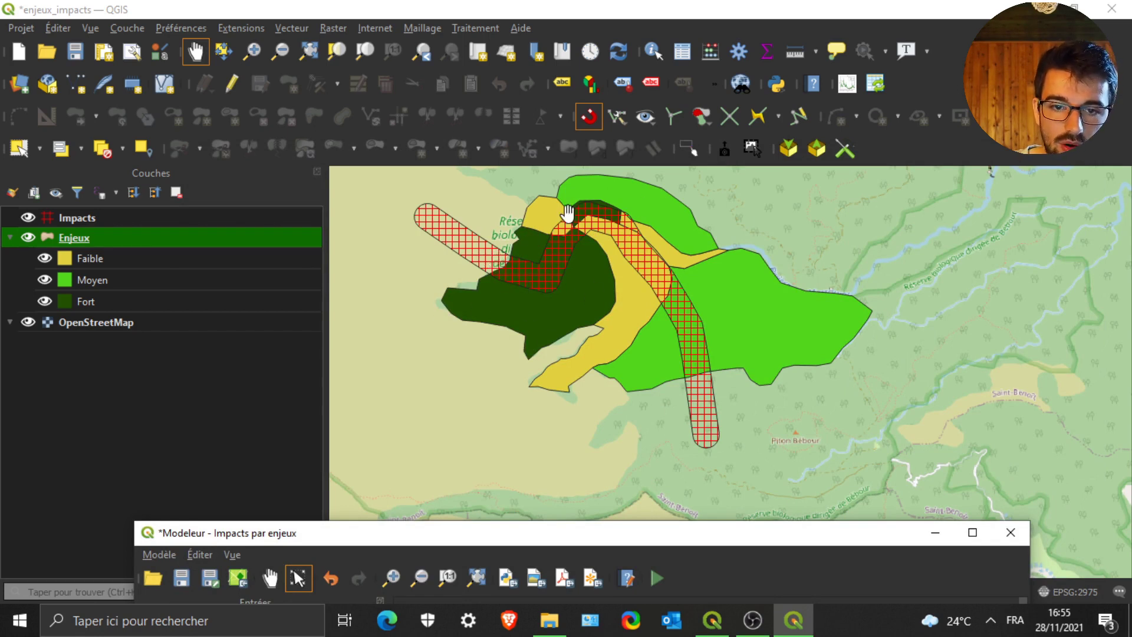
{"action": "left_click_drag", "start_coordinate": [724, 535], "coordinate": [725, 229]}
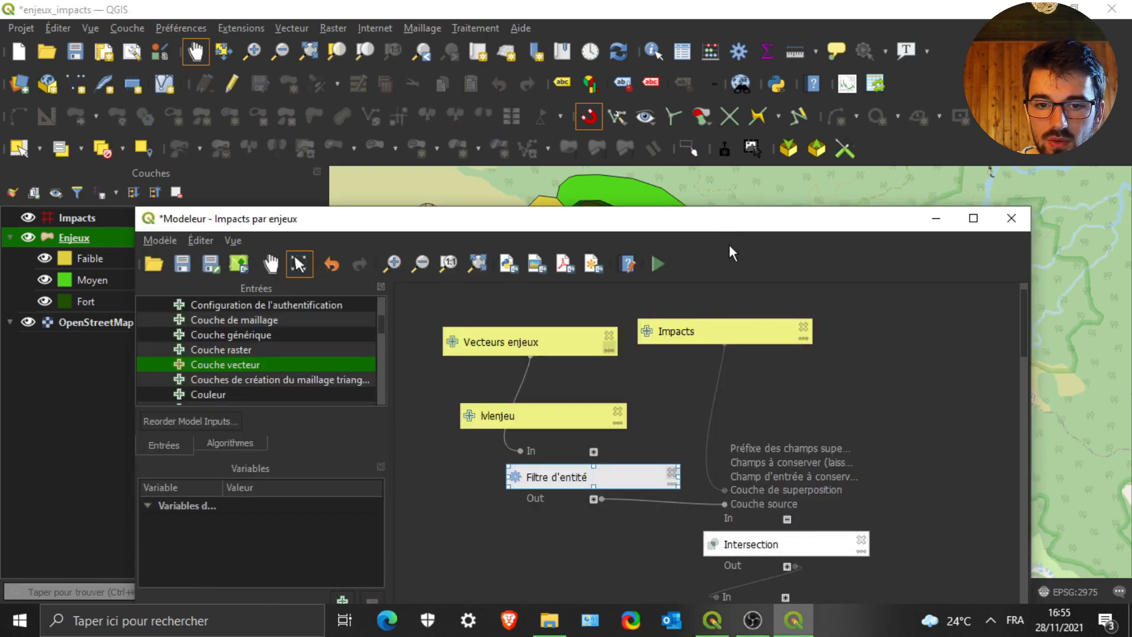
{"action": "left_click", "coordinate": [683, 196]}
{"action": "left_click", "coordinate": [803, 630]}
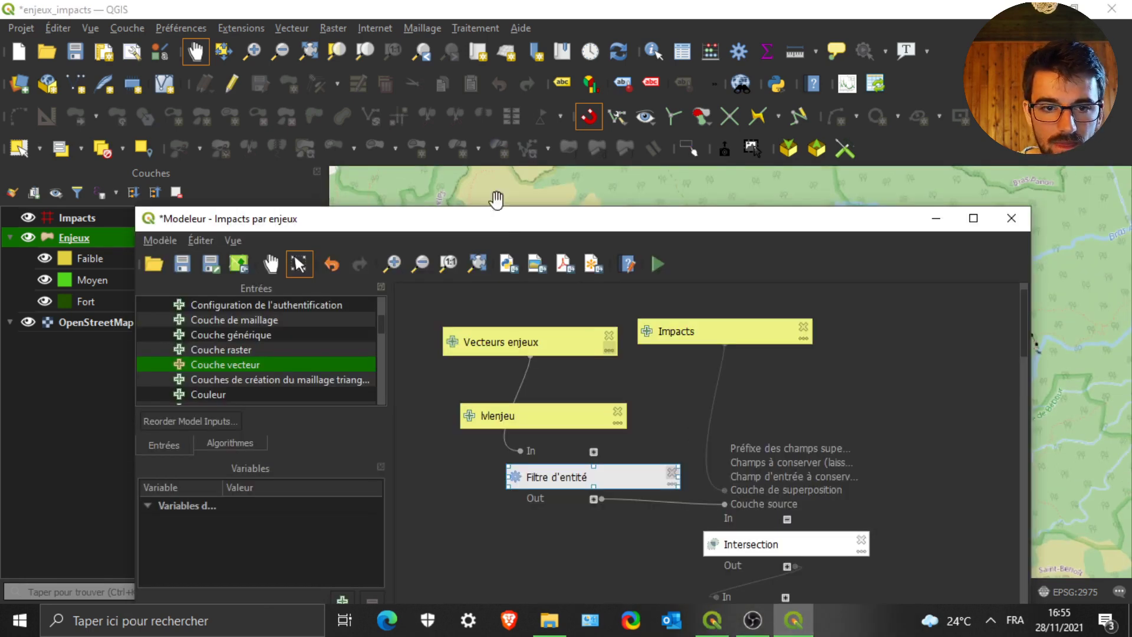
{"action": "left_click_drag", "start_coordinate": [529, 227], "coordinate": [553, 177]}
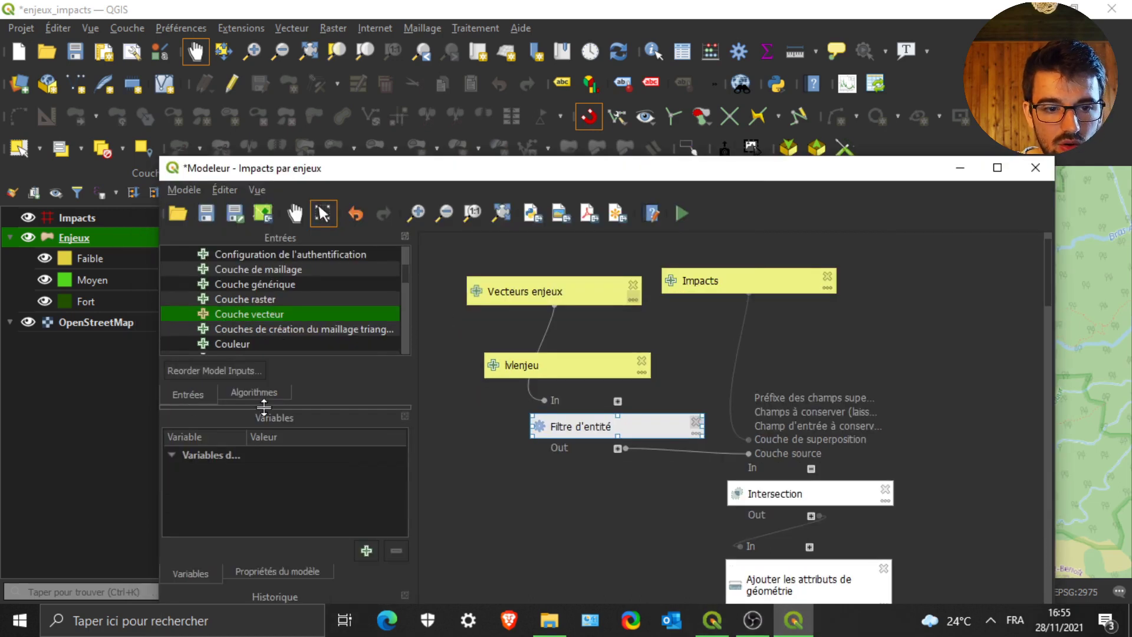
Search the model algorithms for "intersect" and open the settings of a new Intersection algorithm
{"action": "left_click", "coordinate": [793, 500]}
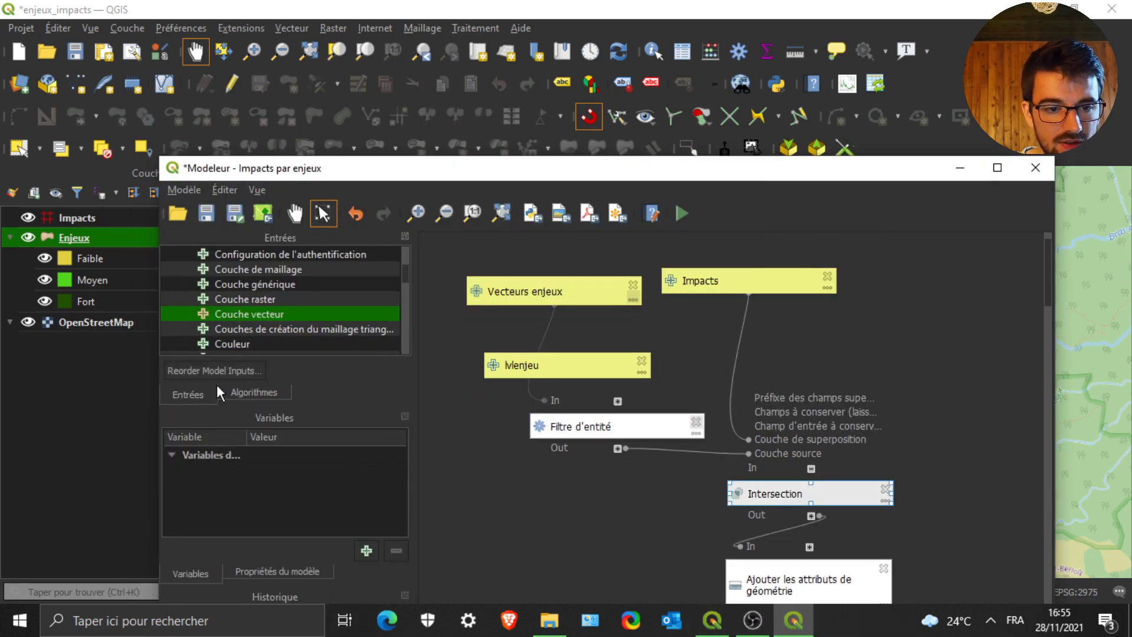
{"action": "left_click", "coordinate": [251, 392]}
{"action": "scroll", "coordinate": [280, 315], "scroll_direction": "down", "scroll_amount": 2}
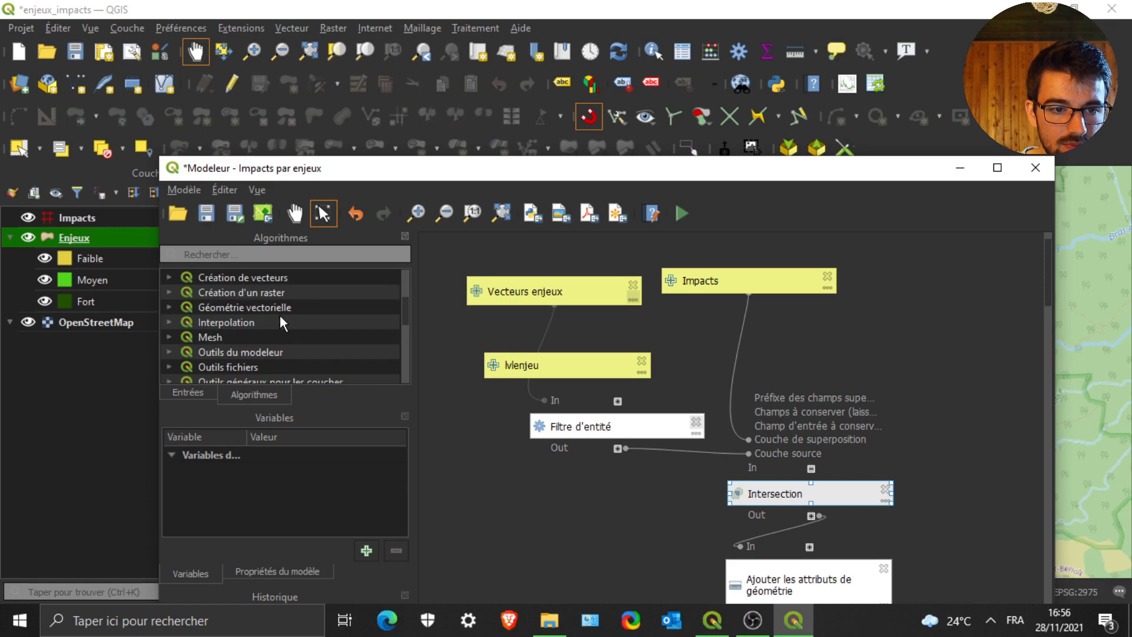
{"action": "left_click", "coordinate": [240, 255]}
{"action": "type", "text": "inter"}
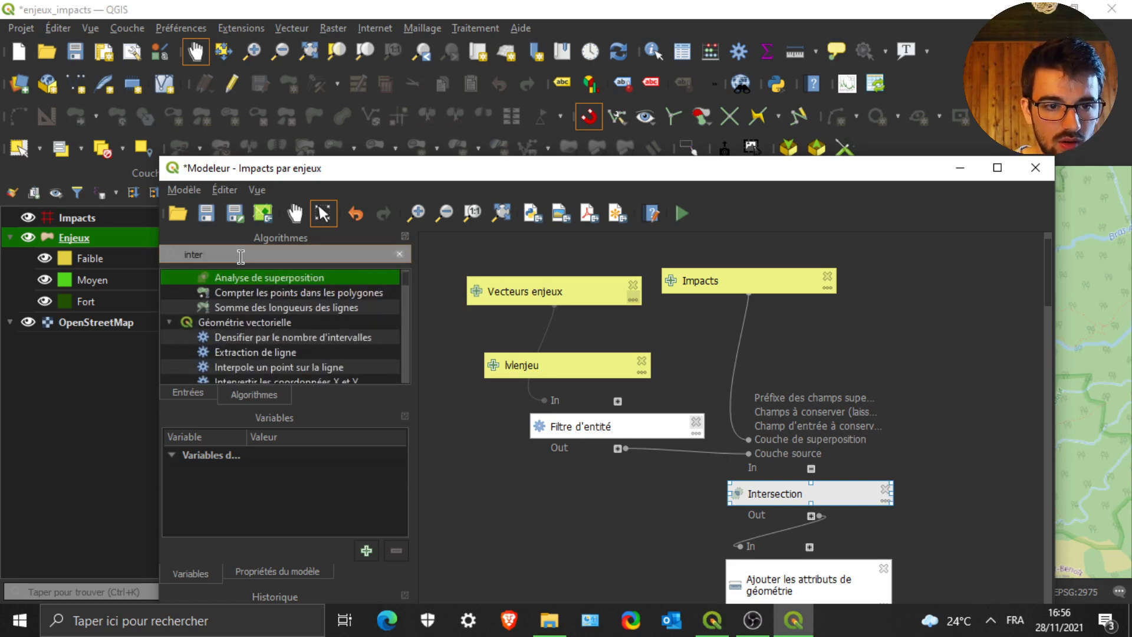
{"action": "scroll", "coordinate": [290, 301], "scroll_direction": "down", "scroll_amount": 2}
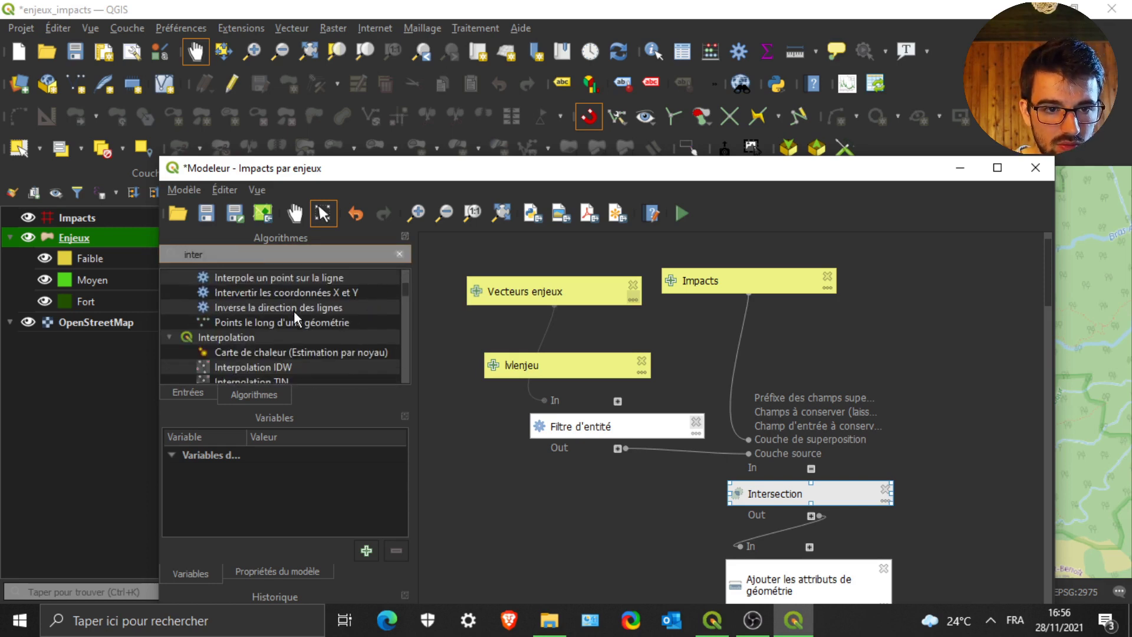
{"action": "type", "text": "sect"}
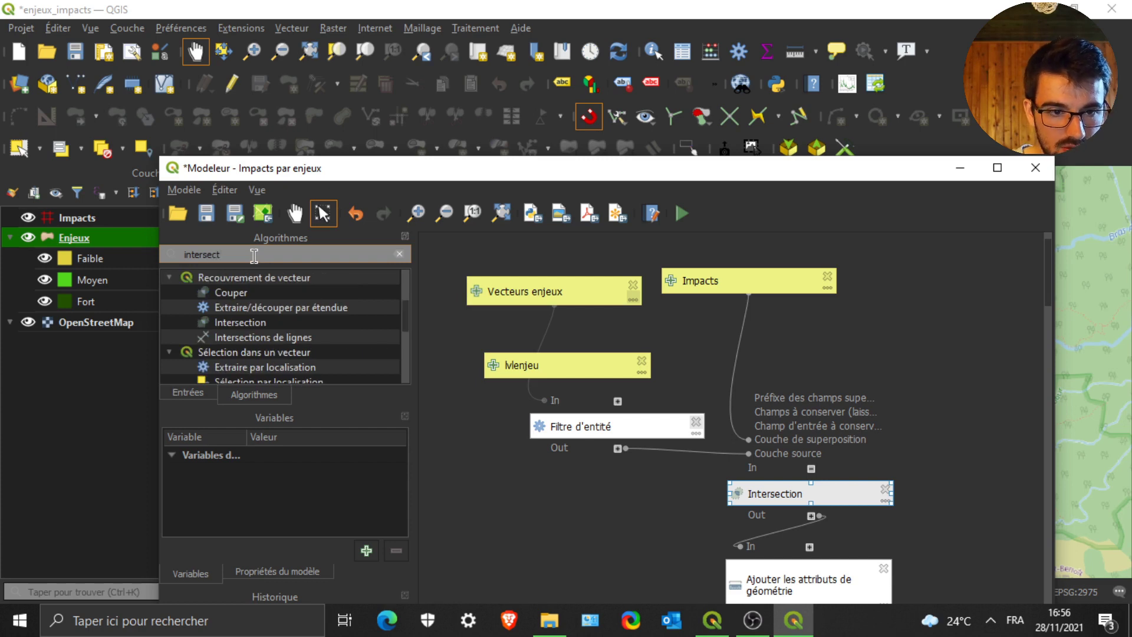
{"action": "double_click", "coordinate": [248, 321]}
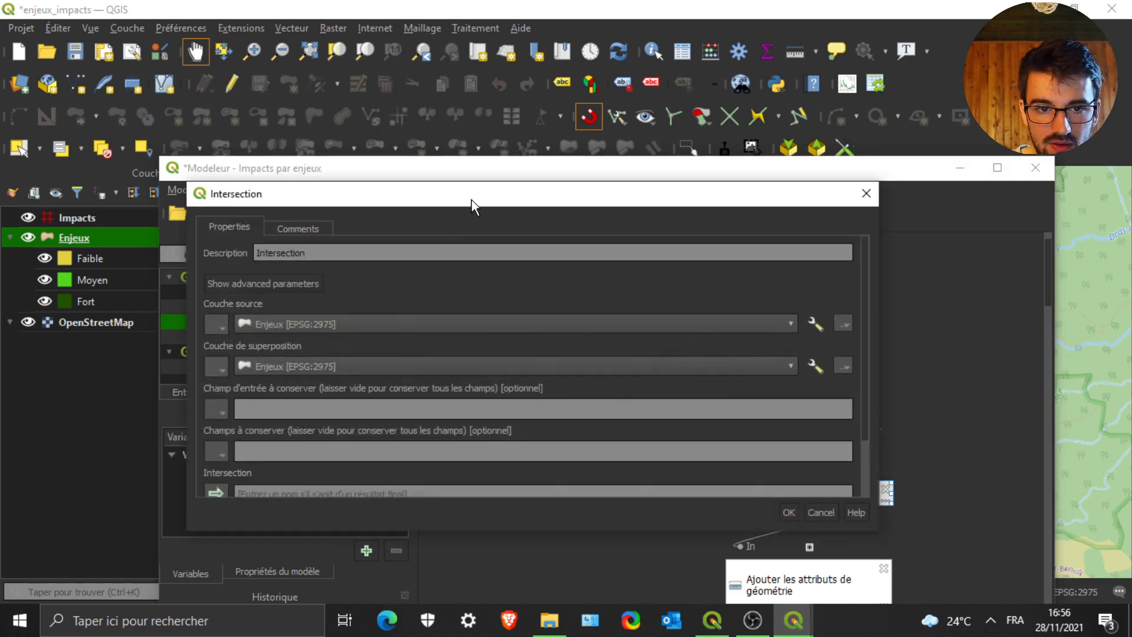
Set the Intersection's source layer to Enjeux and its overlay layer to Impacts as fixed values
{"action": "left_click_drag", "start_coordinate": [838, 265], "coordinate": [1120, 199]}
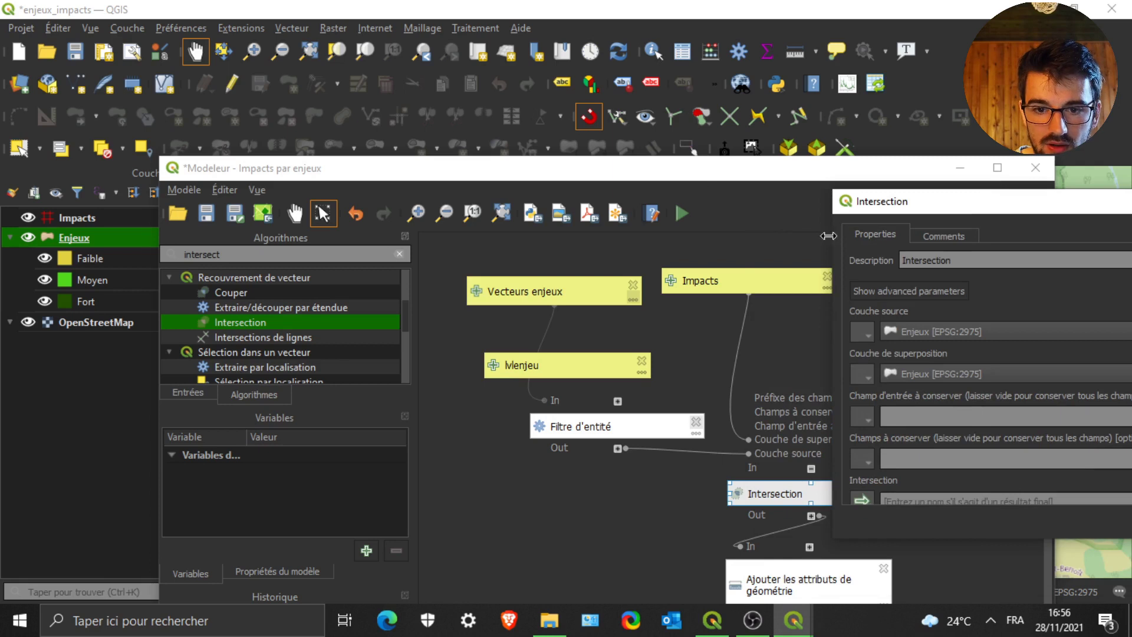
{"action": "left_click_drag", "start_coordinate": [925, 196], "coordinate": [881, 186]}
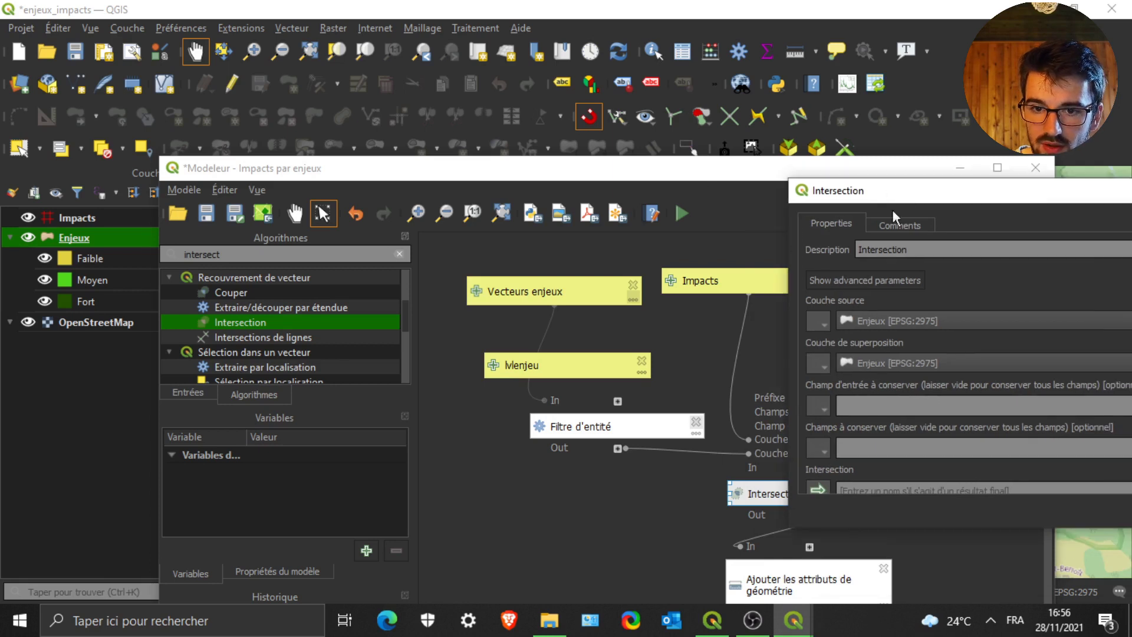
{"action": "left_click", "coordinate": [882, 323]}
{"action": "left_click", "coordinate": [927, 358]}
{"action": "left_click_drag", "start_coordinate": [1006, 189], "coordinate": [658, 123]}
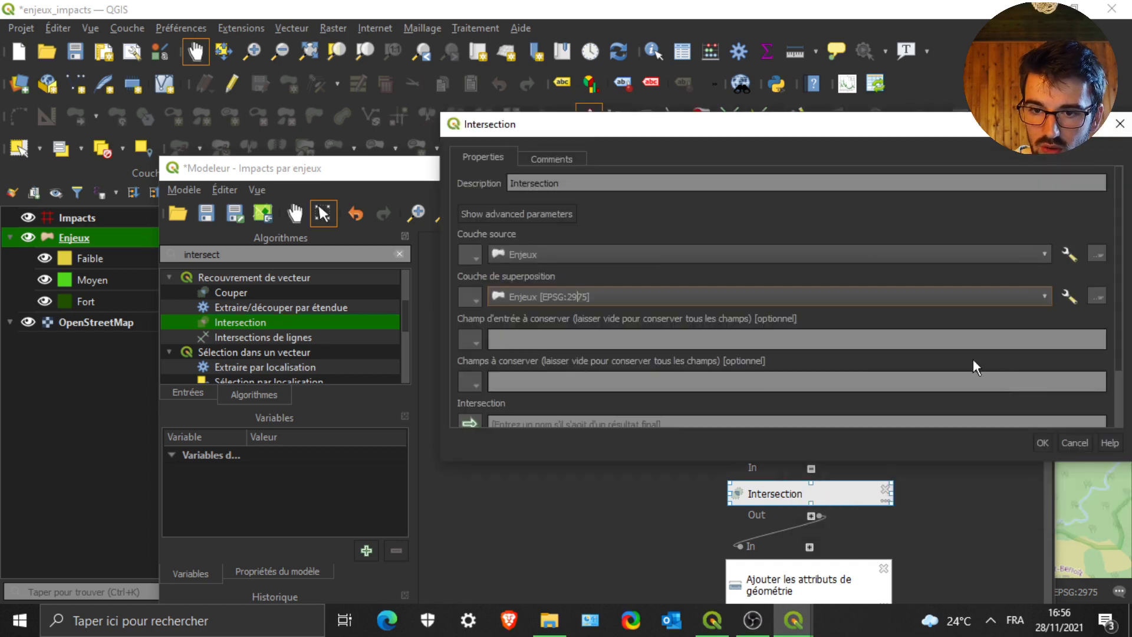
{"action": "left_click", "coordinate": [1049, 302]}
{"action": "left_click", "coordinate": [586, 337]}
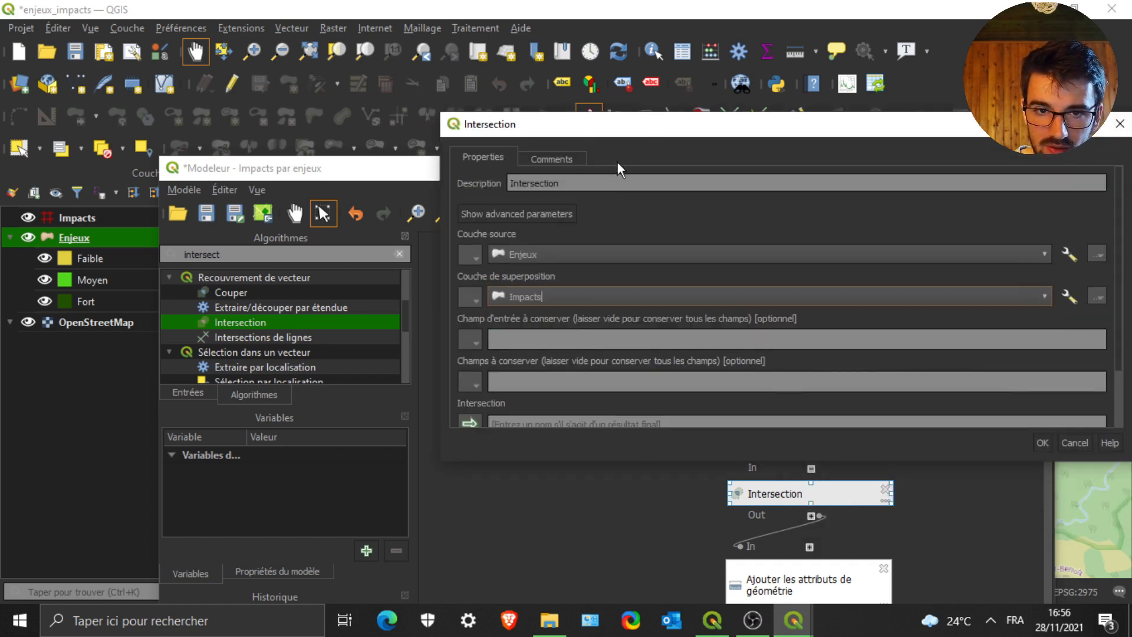
Set the Intersection's source layer to the algorithm output "Enjeux filtré" from Filtre d'entité
{"action": "left_click_drag", "start_coordinate": [624, 129], "coordinate": [950, 161]}
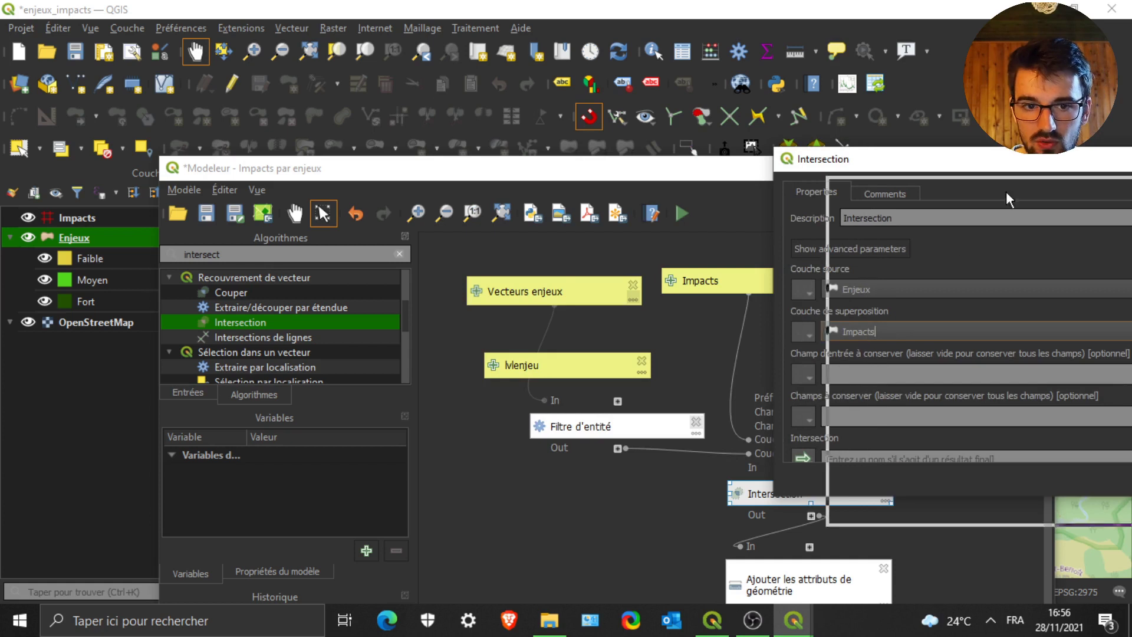
{"action": "left_click_drag", "start_coordinate": [652, 251], "coordinate": [804, 206]}
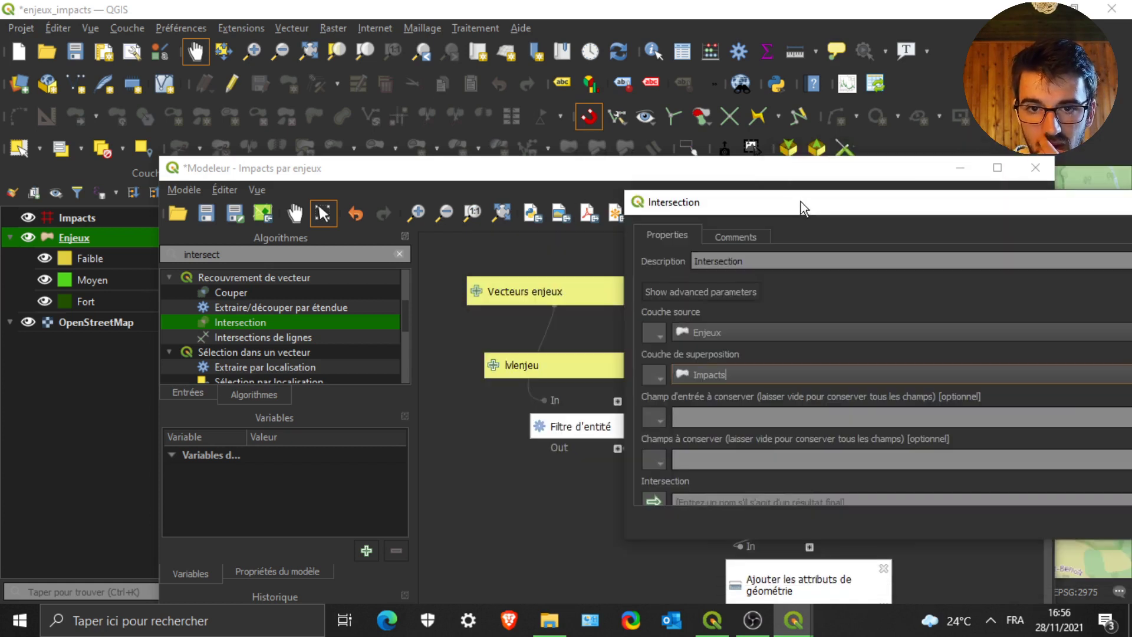
{"action": "left_click_drag", "start_coordinate": [727, 204], "coordinate": [521, 226]}
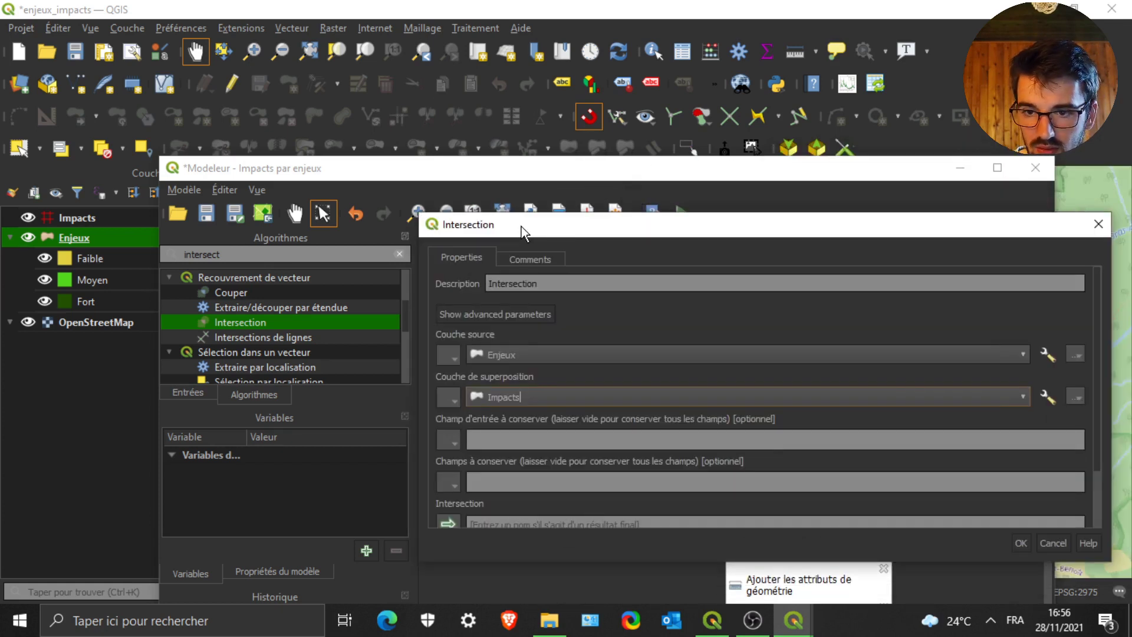
{"action": "left_click", "coordinate": [451, 360]}
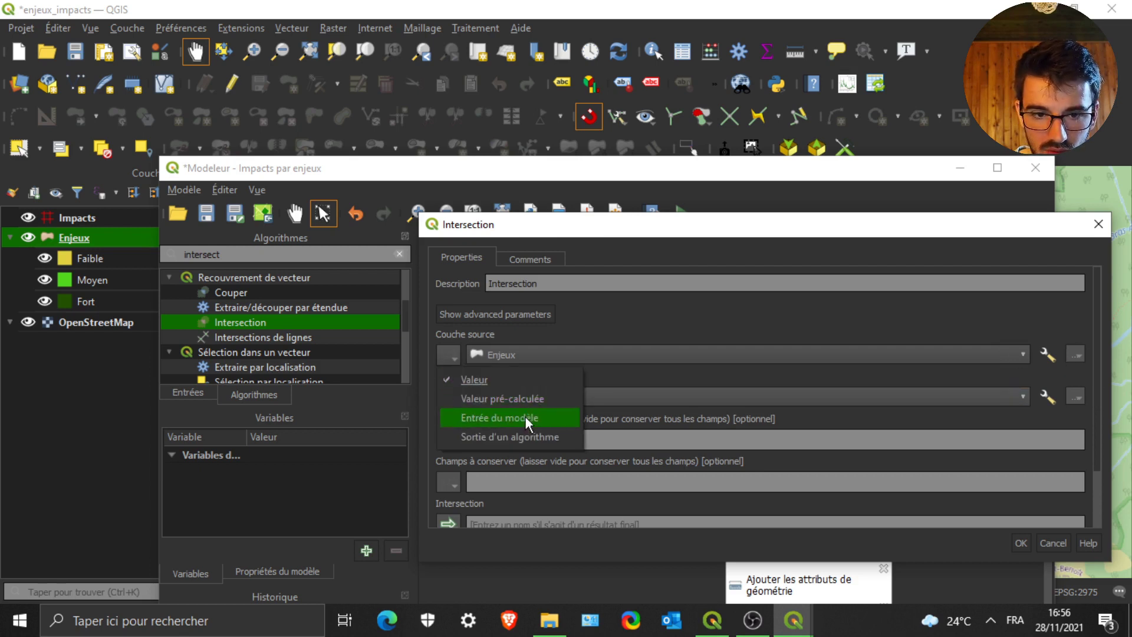
{"action": "left_click", "coordinate": [525, 417]}
{"action": "left_click", "coordinate": [450, 354]}
{"action": "left_click", "coordinate": [498, 433]}
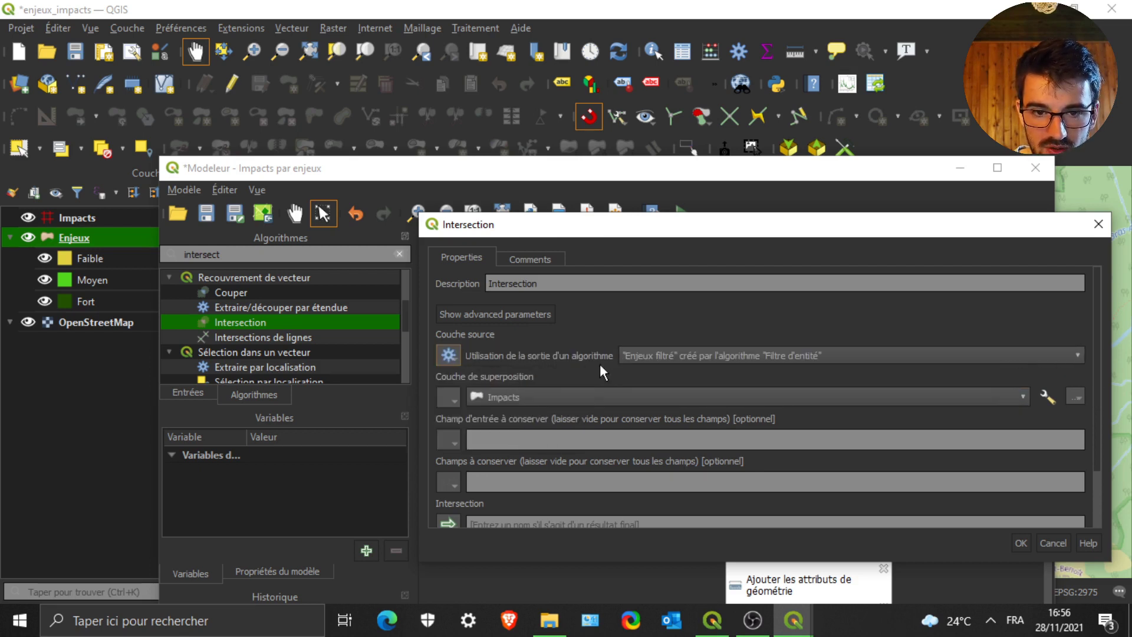
{"action": "left_click", "coordinate": [698, 354]}
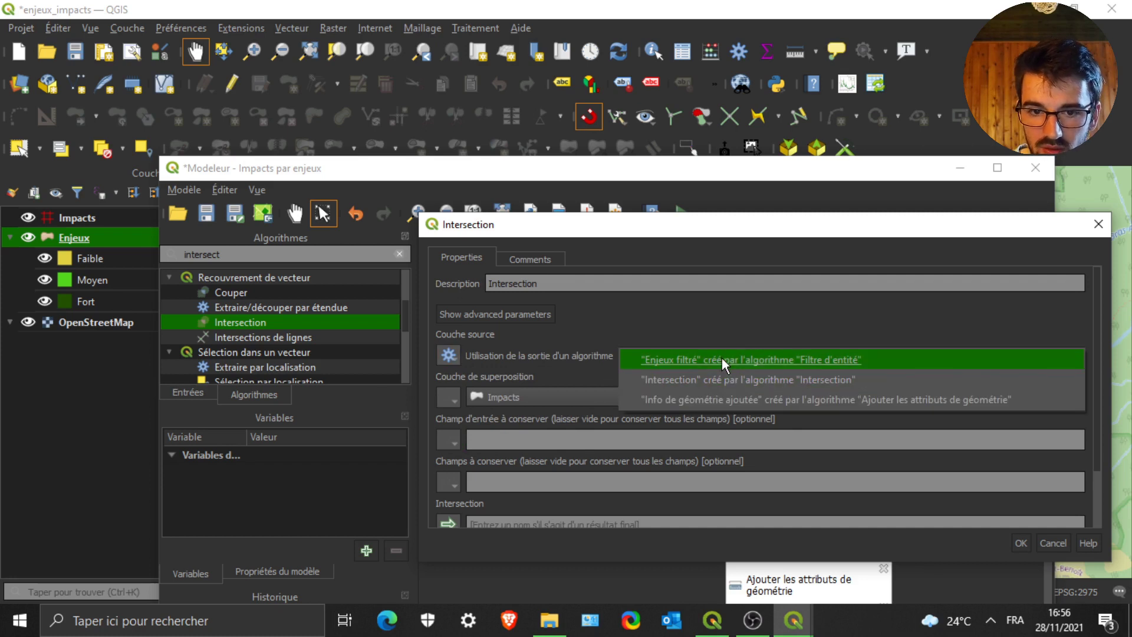
{"action": "left_click", "coordinate": [721, 356]}
Set the Intersection's overlay layer to the algorithm output "Intersection" created by the existing Intersection
{"action": "left_click", "coordinate": [450, 397]}
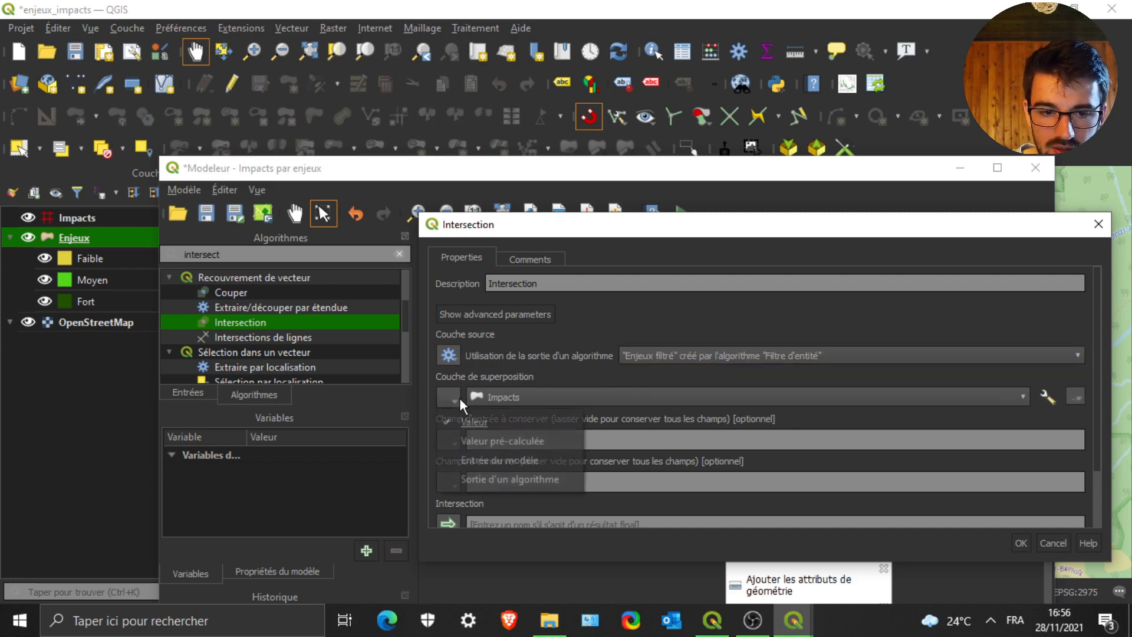
{"action": "left_click", "coordinate": [495, 480]}
{"action": "left_click", "coordinate": [697, 396]}
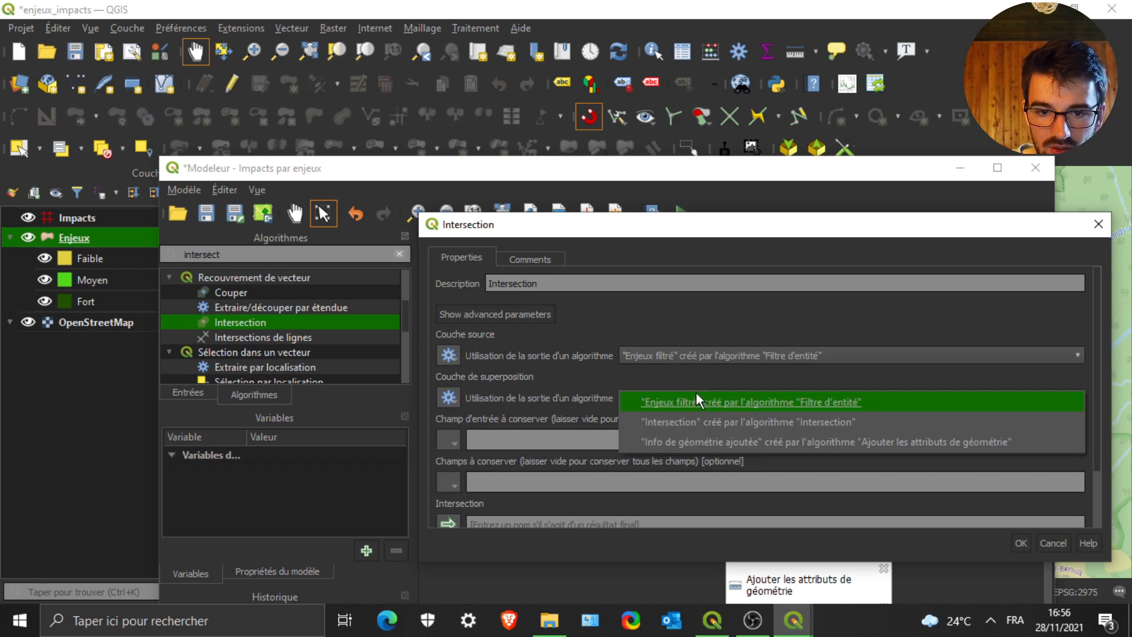
{"action": "left_click", "coordinate": [688, 423]}
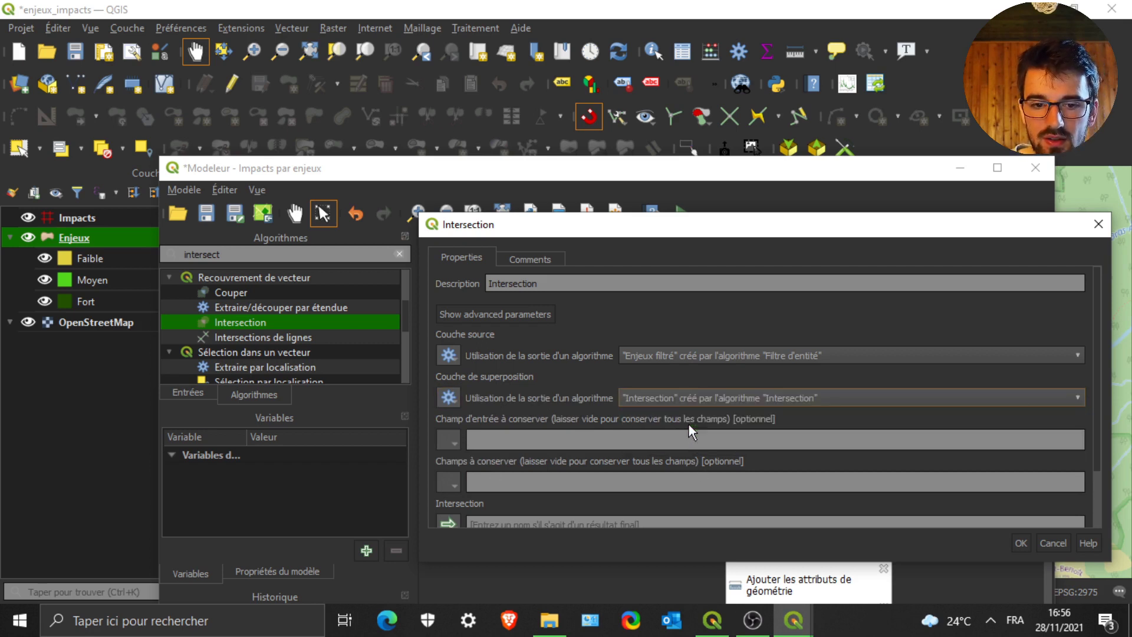
{"action": "left_click", "coordinate": [718, 398]}
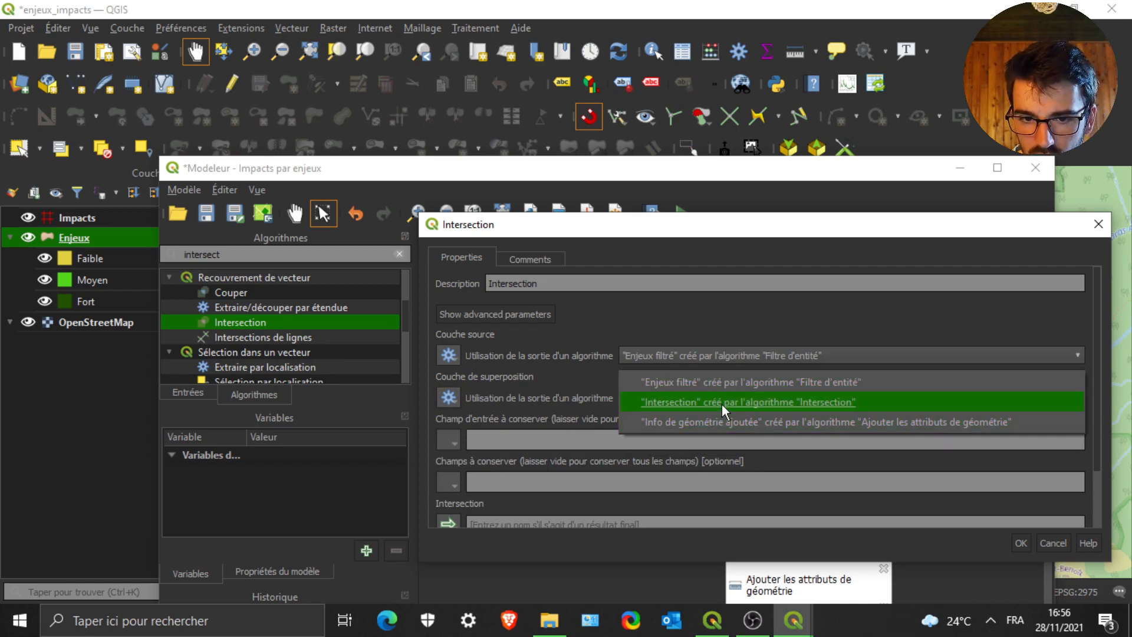
{"action": "left_click", "coordinate": [745, 225]}
{"action": "left_click_drag", "start_coordinate": [606, 224], "coordinate": [546, 227]}
Set the Intersection's overlay layer to the model input Impacts
{"action": "left_click", "coordinate": [387, 401]}
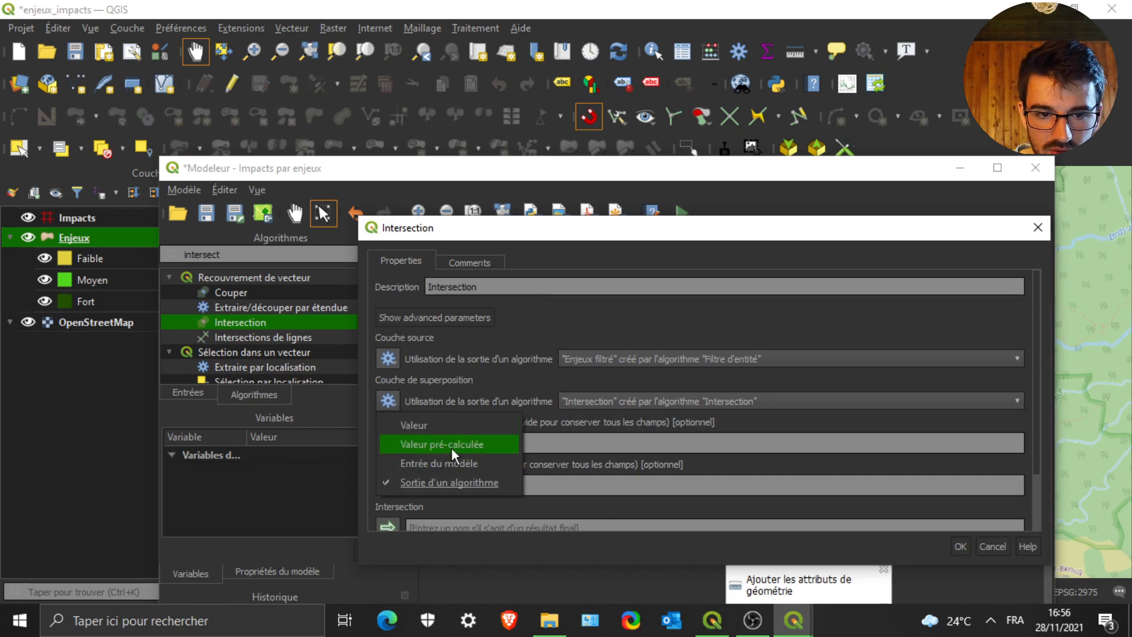
{"action": "left_click", "coordinate": [450, 467]}
{"action": "left_click", "coordinate": [588, 401]}
{"action": "left_click", "coordinate": [594, 405]}
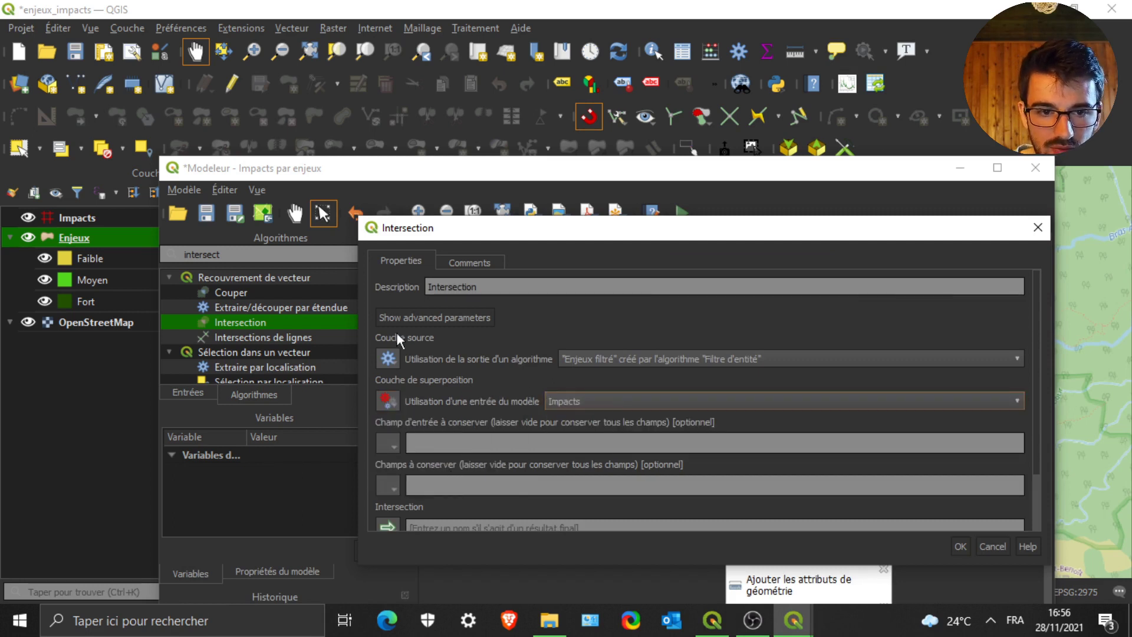
Set the Intersection's source layer to the model input Vecteurs enjeux and add the algorithm to the model
{"action": "left_click", "coordinate": [387, 358]}
{"action": "left_click", "coordinate": [445, 421]}
{"action": "left_click", "coordinate": [610, 357]}
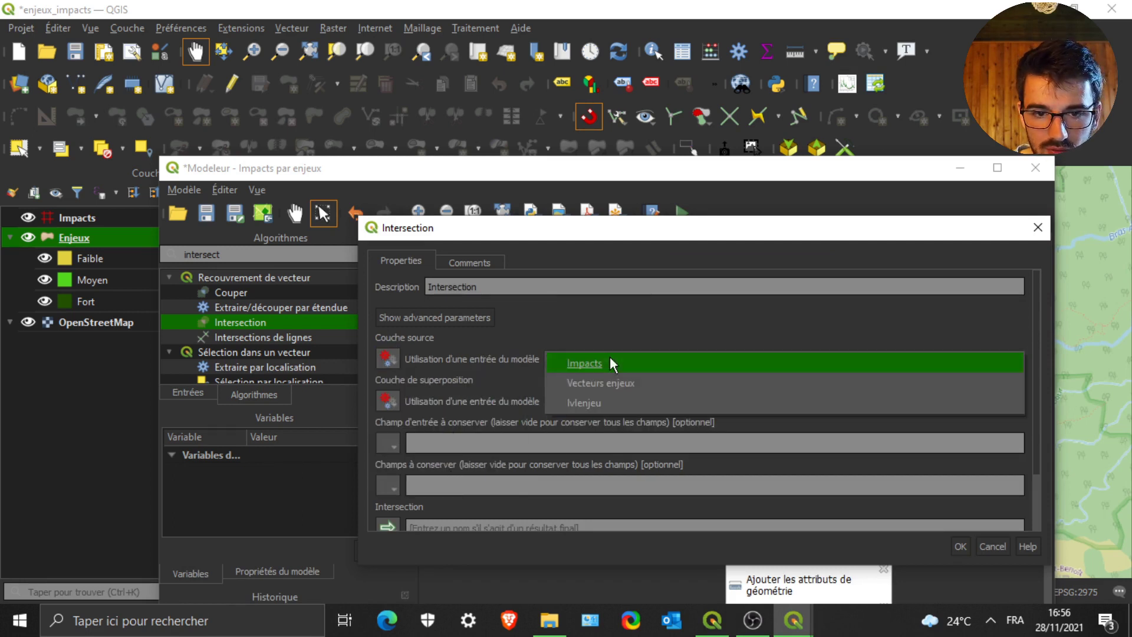
{"action": "left_click", "coordinate": [598, 387]}
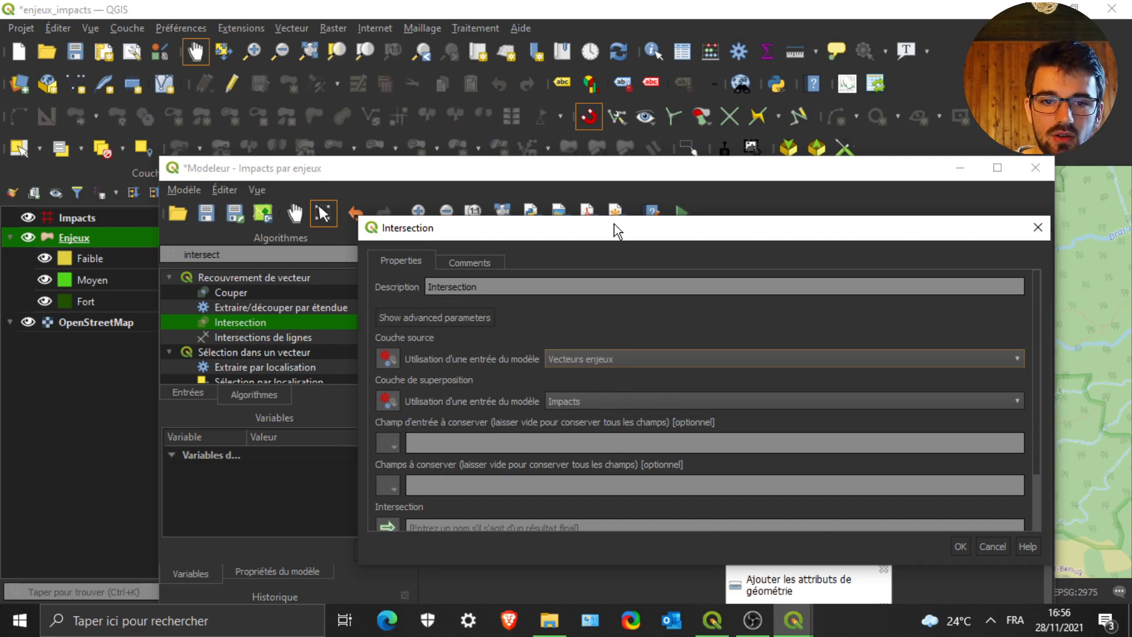
{"action": "left_click_drag", "start_coordinate": [614, 229], "coordinate": [551, 158]}
{"action": "scroll", "coordinate": [565, 395], "scroll_direction": "down", "scroll_amount": 2}
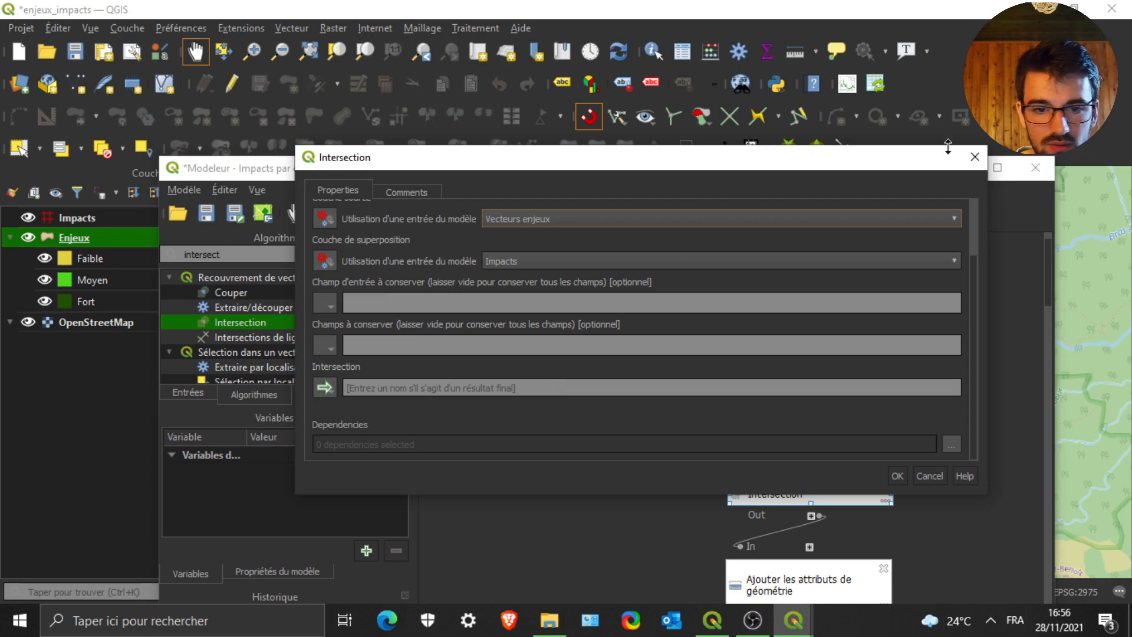
{"action": "left_click", "coordinate": [899, 473]}
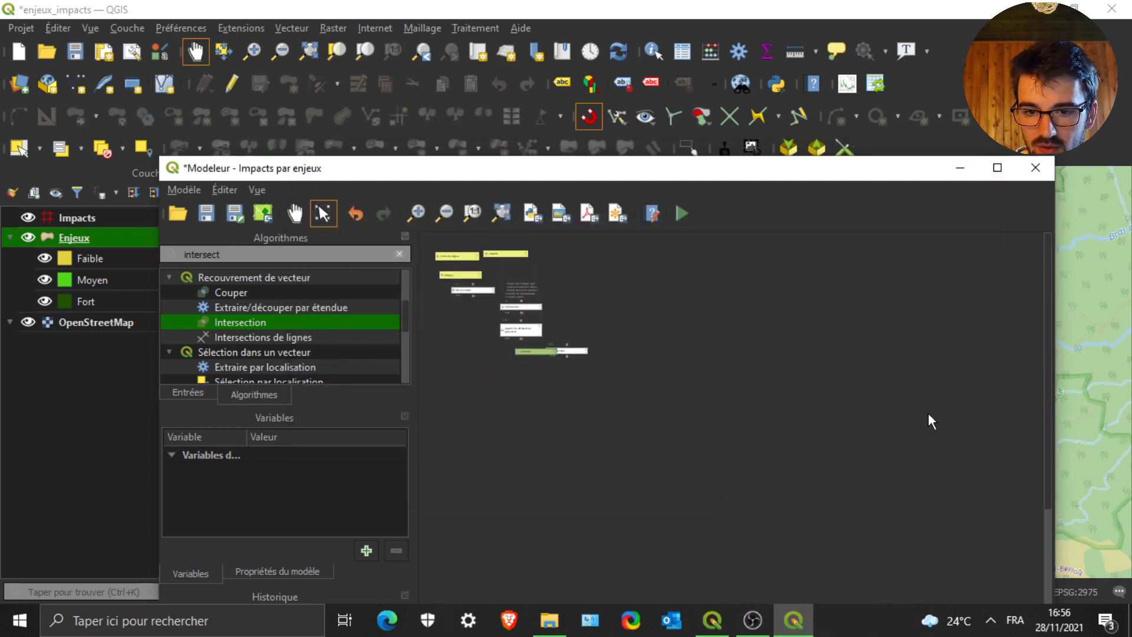
Move the newly added Intersection beside the existing one and delete it from the model
{"action": "scroll", "coordinate": [557, 330], "scroll_direction": "up", "scroll_amount": 2}
{"action": "left_click_drag", "start_coordinate": [584, 367], "coordinate": [585, 288]}
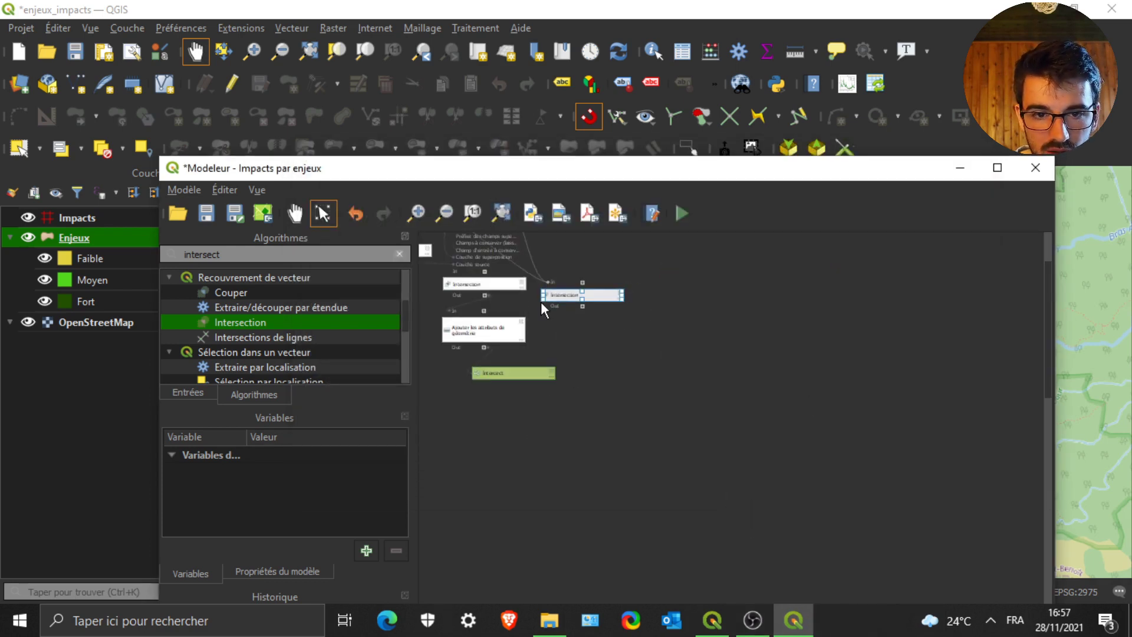
{"action": "scroll", "coordinate": [542, 310], "scroll_direction": "up", "scroll_amount": 3}
{"action": "left_click", "coordinate": [699, 282]}
Shift the "Ajouter les attributs de géométrie" block slightly to the right beneath the Intersection block
{"action": "scroll", "coordinate": [740, 286], "scroll_direction": "down", "scroll_amount": 1}
{"action": "scroll", "coordinate": [579, 276], "scroll_direction": "up", "scroll_amount": 1}
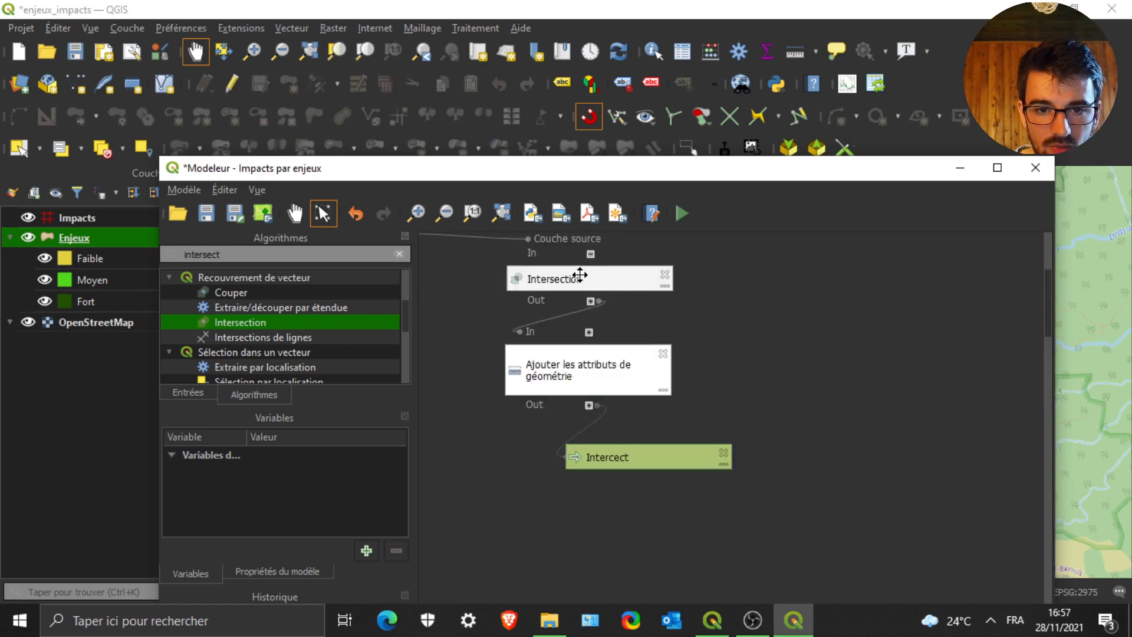
{"action": "scroll", "coordinate": [814, 344], "scroll_direction": "down", "scroll_amount": 1}
{"action": "scroll", "coordinate": [619, 294], "scroll_direction": "up", "scroll_amount": 3}
{"action": "mouse_move", "coordinate": [589, 397]}
{"action": "left_mouse_down"}
{"action": "mouse_move", "coordinate": [609, 413]}
{"action": "mouse_move", "coordinate": [597, 417]}
{"action": "left_mouse_up"}
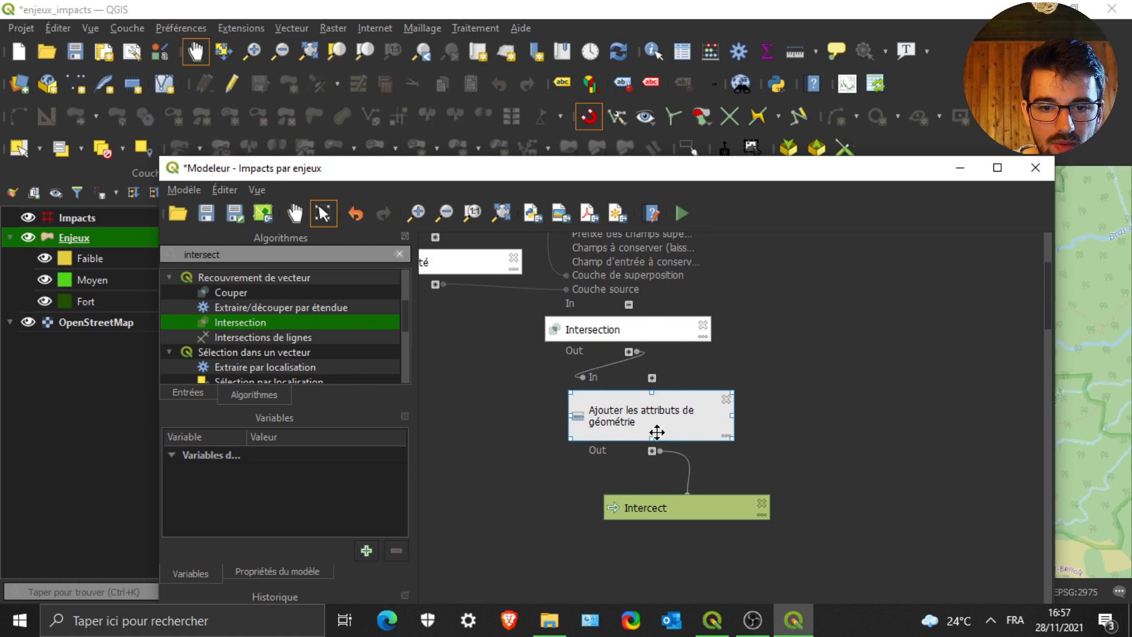
Examine the settings of the "Ajouter les attributs de géométrie" block and search the algorithms for "Ajouter"
{"action": "double_click", "coordinate": [639, 421]}
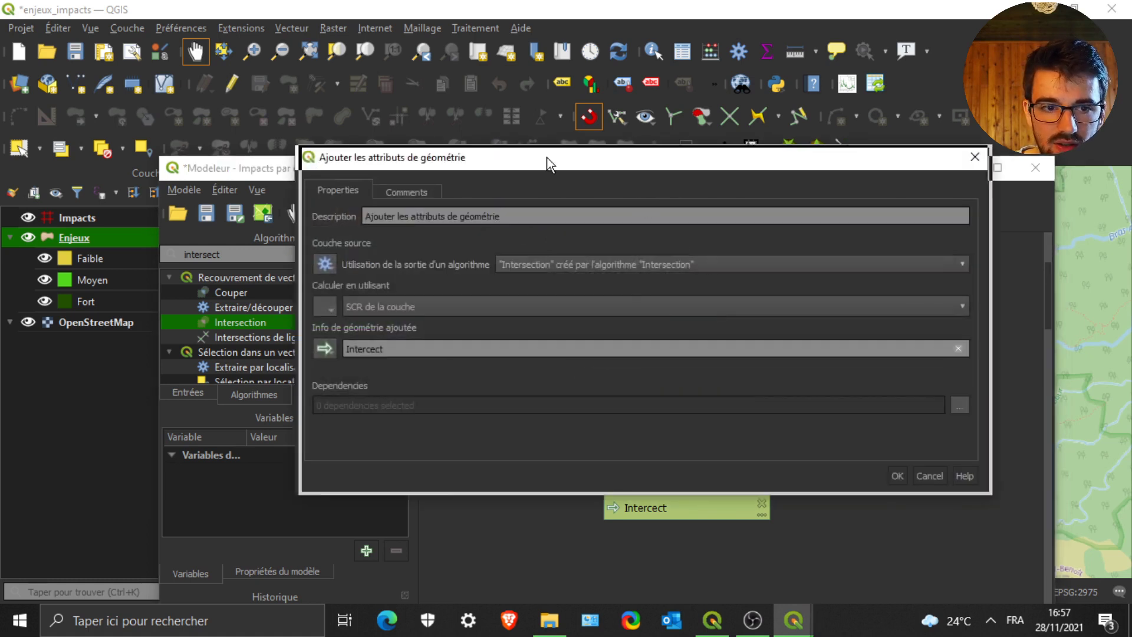
{"action": "left_click_drag", "start_coordinate": [546, 157], "coordinate": [741, 156]}
{"action": "left_click_drag", "start_coordinate": [1077, 158], "coordinate": [891, 196]}
{"action": "left_click", "coordinate": [986, 195]}
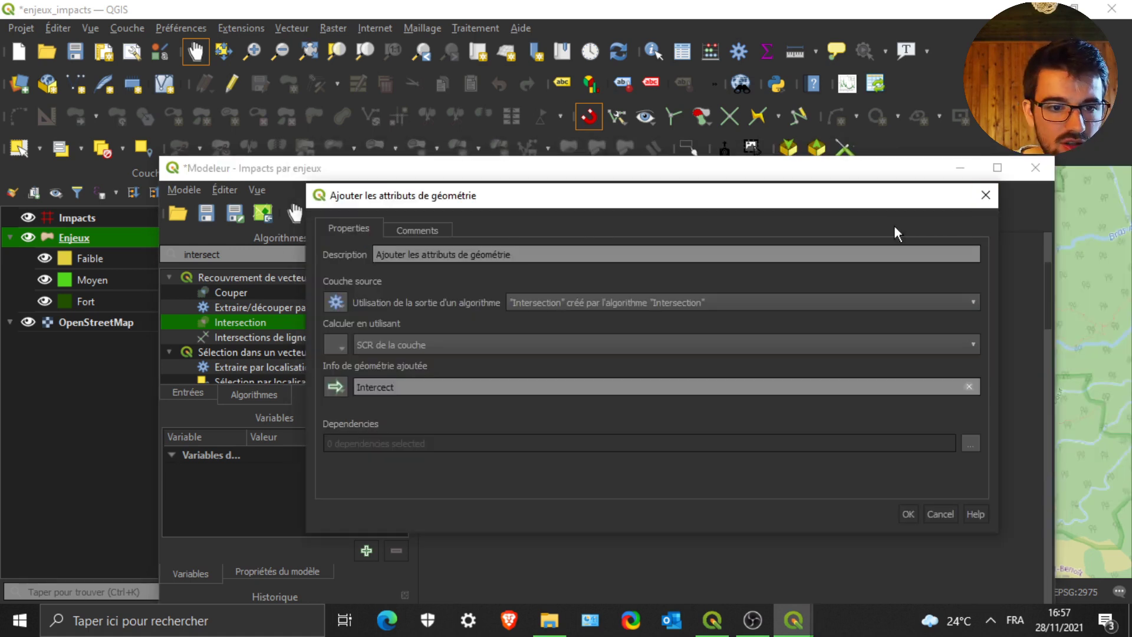
{"action": "double_click", "coordinate": [262, 254]}
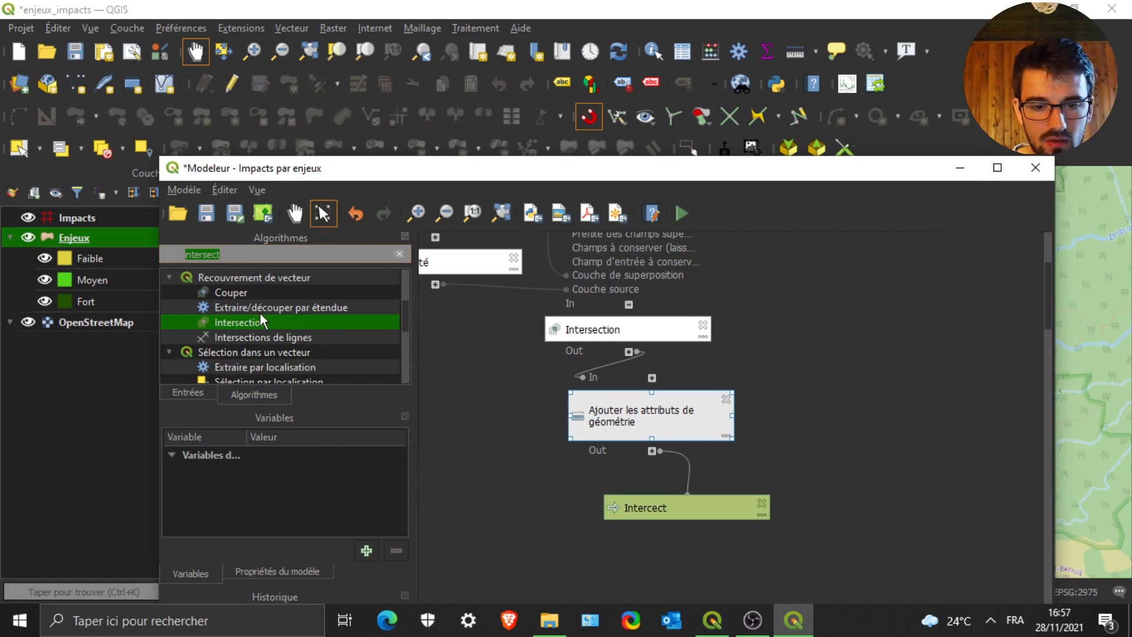
{"action": "type", "text": "Ajouter"}
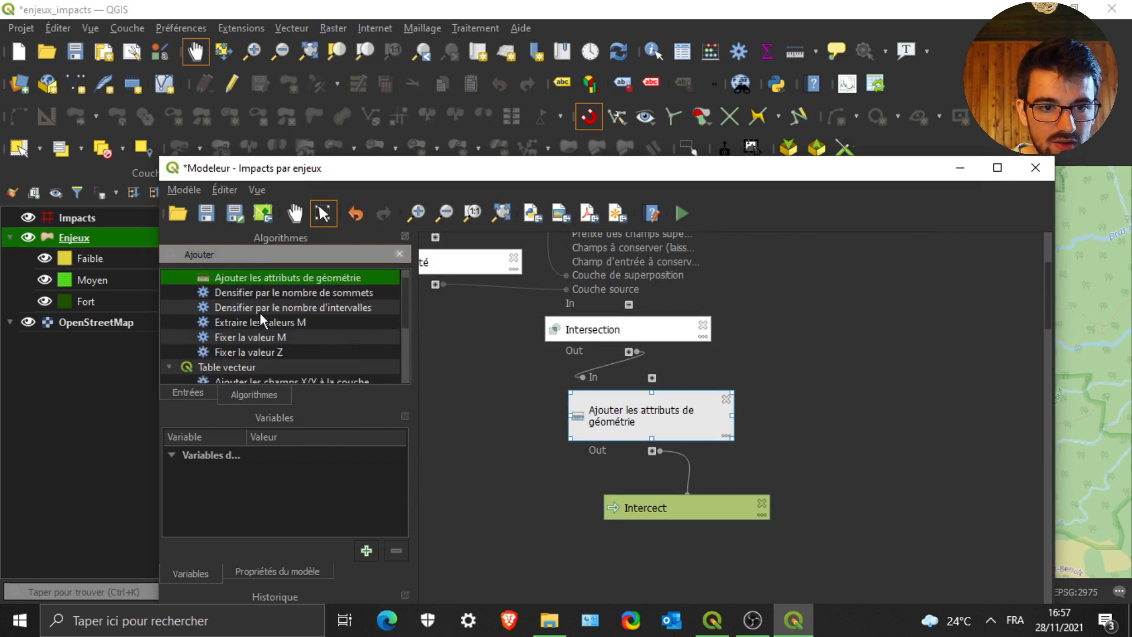
Reopen the settings of "Ajouter les attributs de géométrie" and examine the kinds of source available for its source layer
{"action": "double_click", "coordinate": [640, 414]}
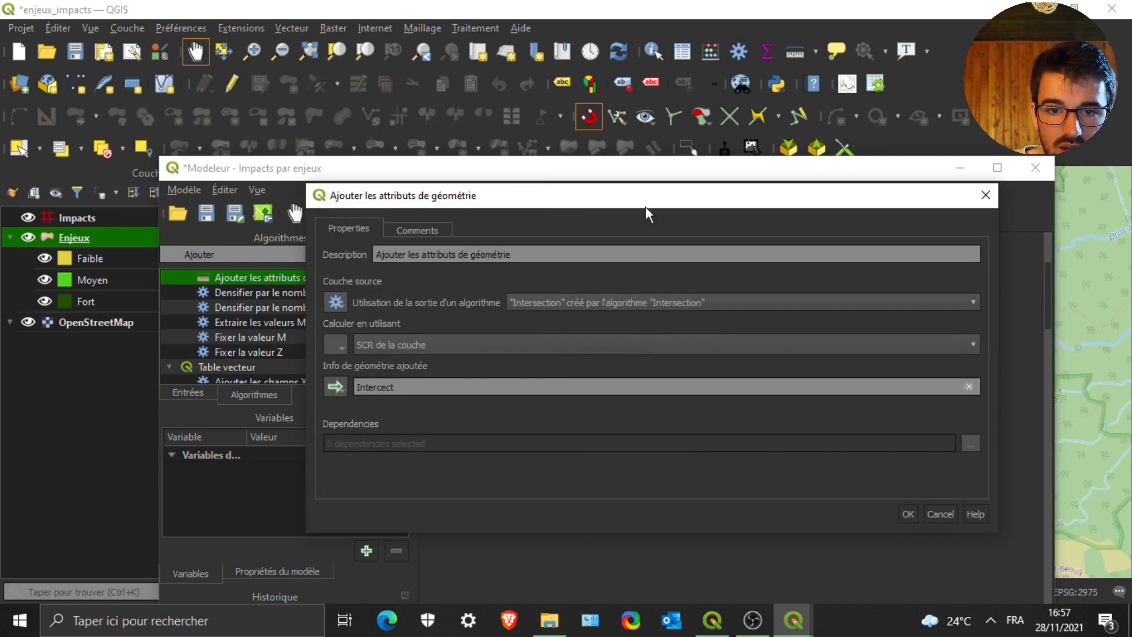
{"action": "left_click_drag", "start_coordinate": [617, 200], "coordinate": [610, 356]}
{"action": "left_click", "coordinate": [327, 460]}
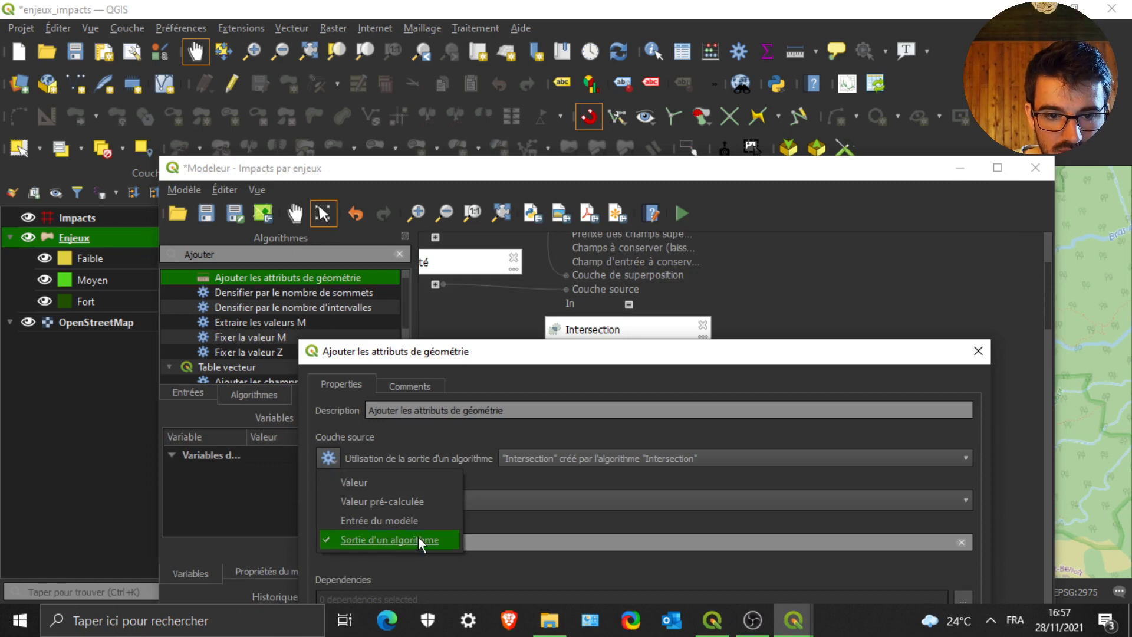
{"action": "left_click", "coordinate": [582, 475]}
{"action": "left_click_drag", "start_coordinate": [603, 351], "coordinate": [620, 237]}
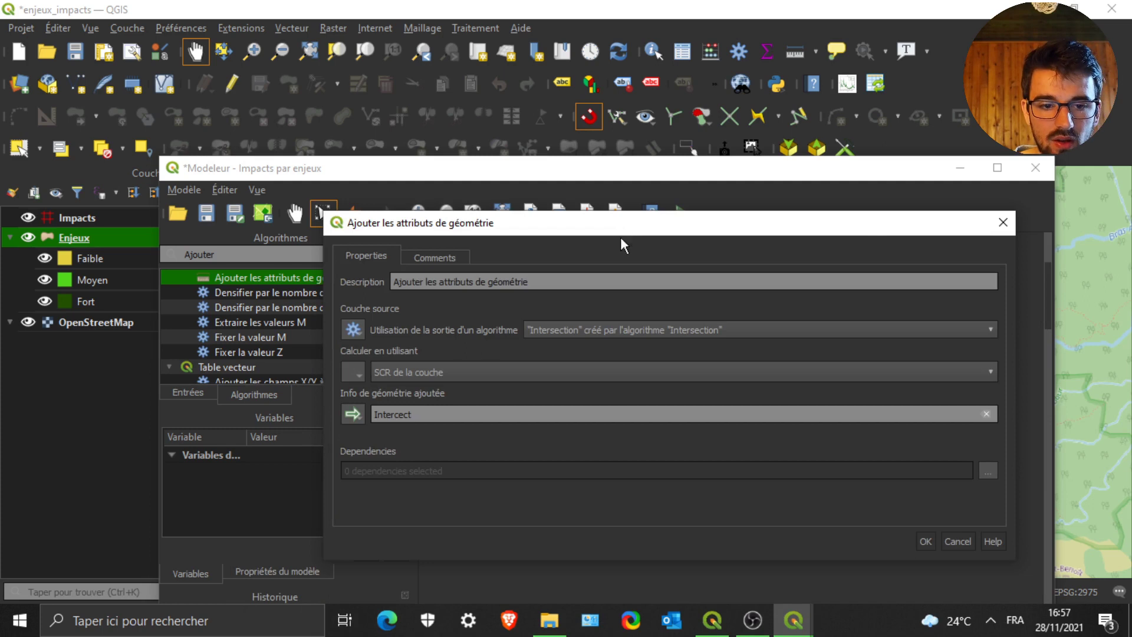
Choose "SCR de la couche" as the calculation basis for the geometry attributes and confirm the settings
{"action": "left_click", "coordinate": [424, 374]}
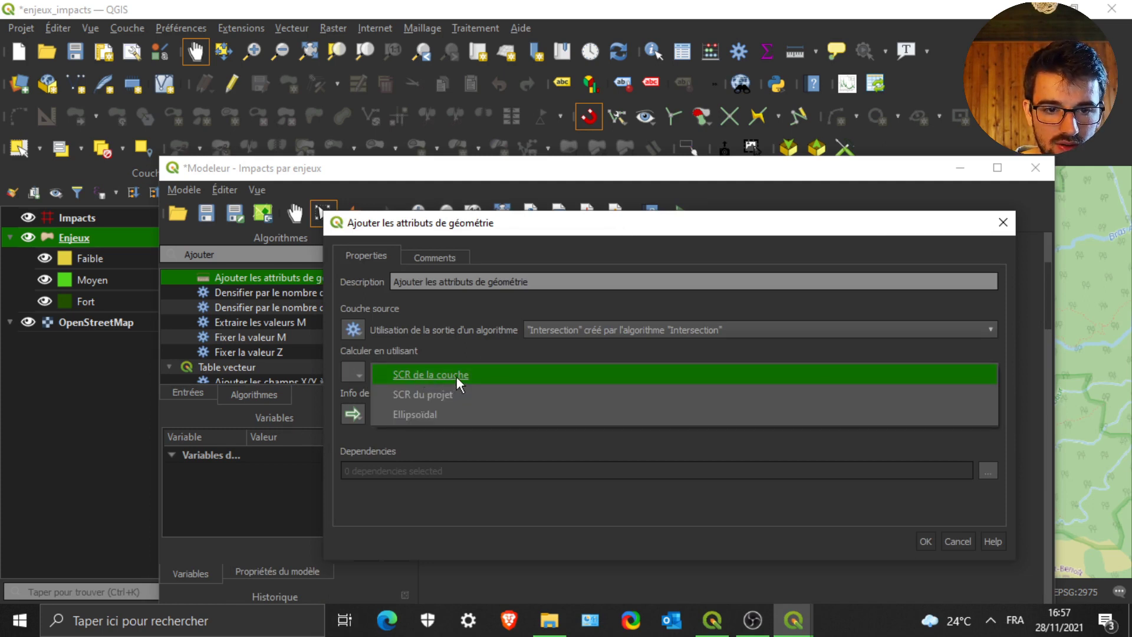
{"action": "left_click", "coordinate": [459, 376]}
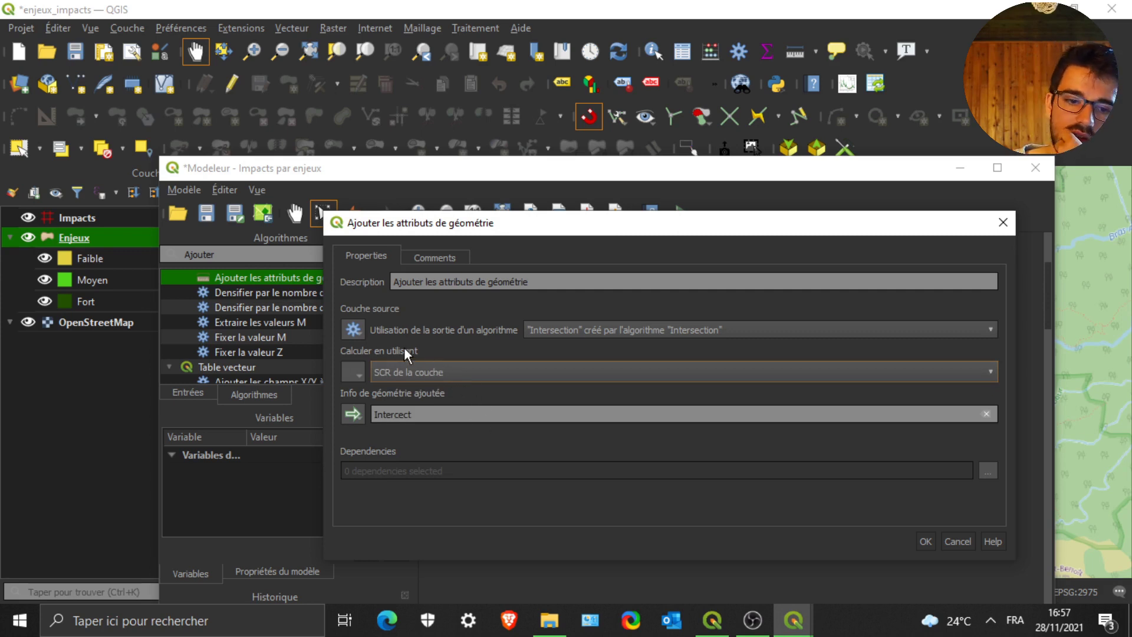
{"action": "left_click_drag", "start_coordinate": [529, 222], "coordinate": [539, 116]}
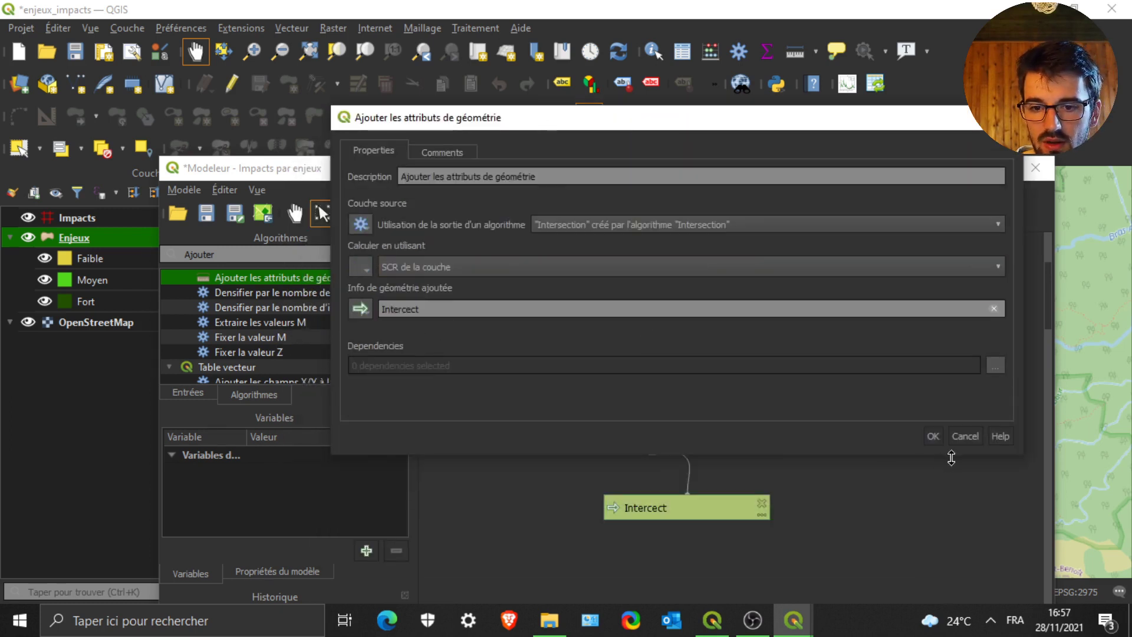
{"action": "left_click", "coordinate": [933, 437]}
Move the Intercect output block to the lower right of the geometry attributes block and check its settings
{"action": "left_click_drag", "start_coordinate": [631, 513], "coordinate": [734, 491]}
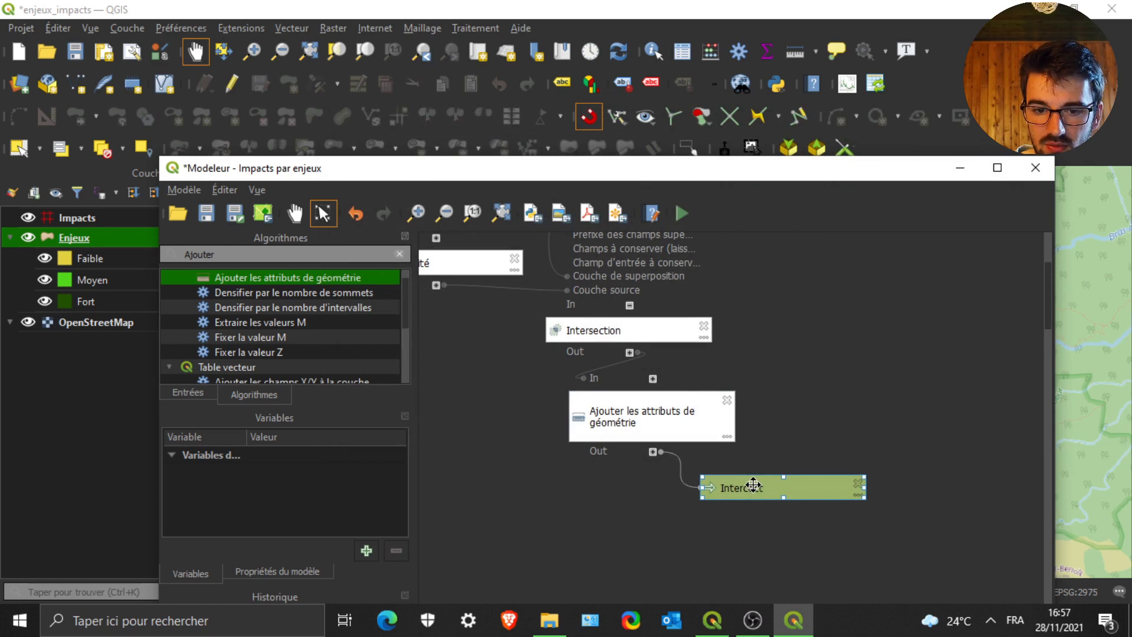
{"action": "double_click", "coordinate": [755, 490]}
{"action": "left_click", "coordinate": [678, 157]}
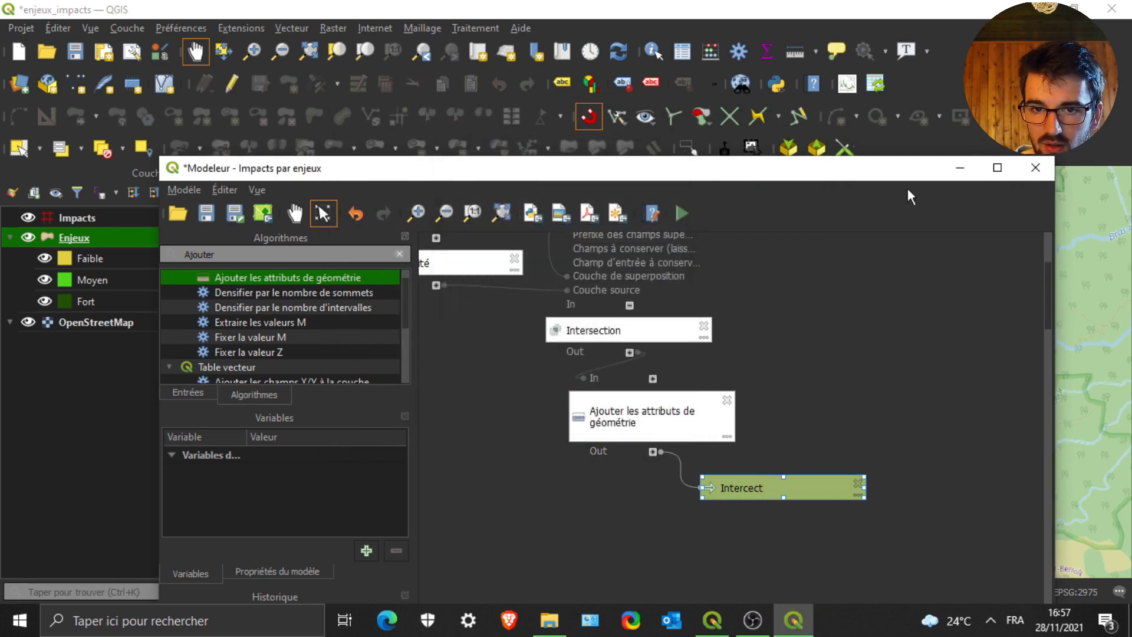
Bring the whole model into view for review, and open the model's save dialog without saving
{"action": "left_click_drag", "start_coordinate": [850, 168], "coordinate": [857, 94]}
{"action": "scroll", "coordinate": [844, 328], "scroll_direction": "down", "scroll_amount": 5}
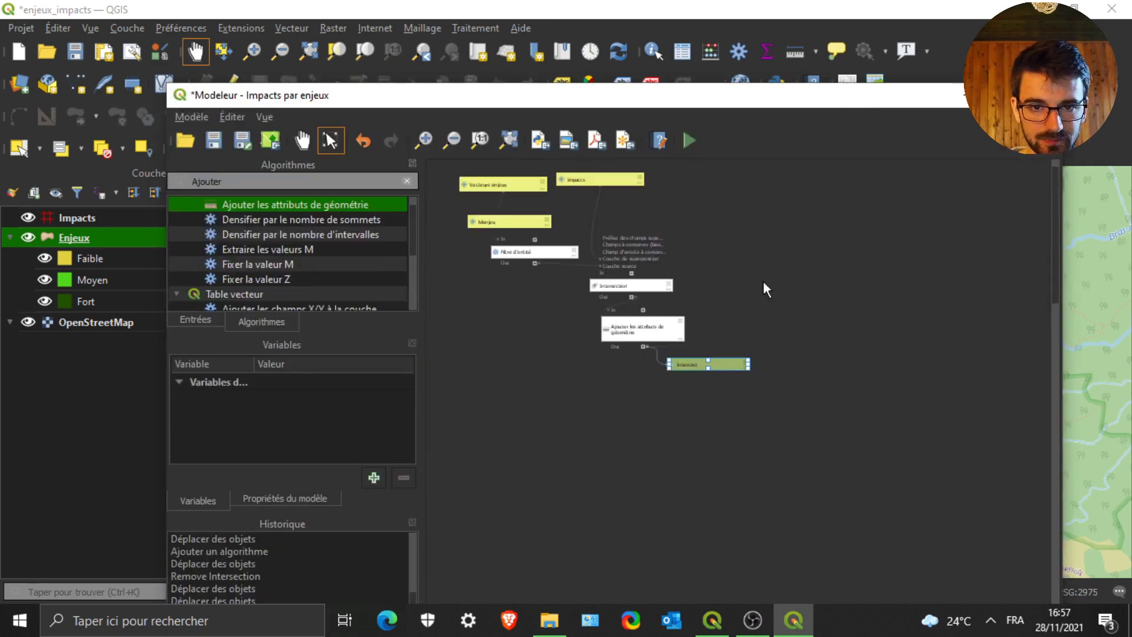
{"action": "scroll", "coordinate": [763, 280], "scroll_direction": "up", "scroll_amount": 5}
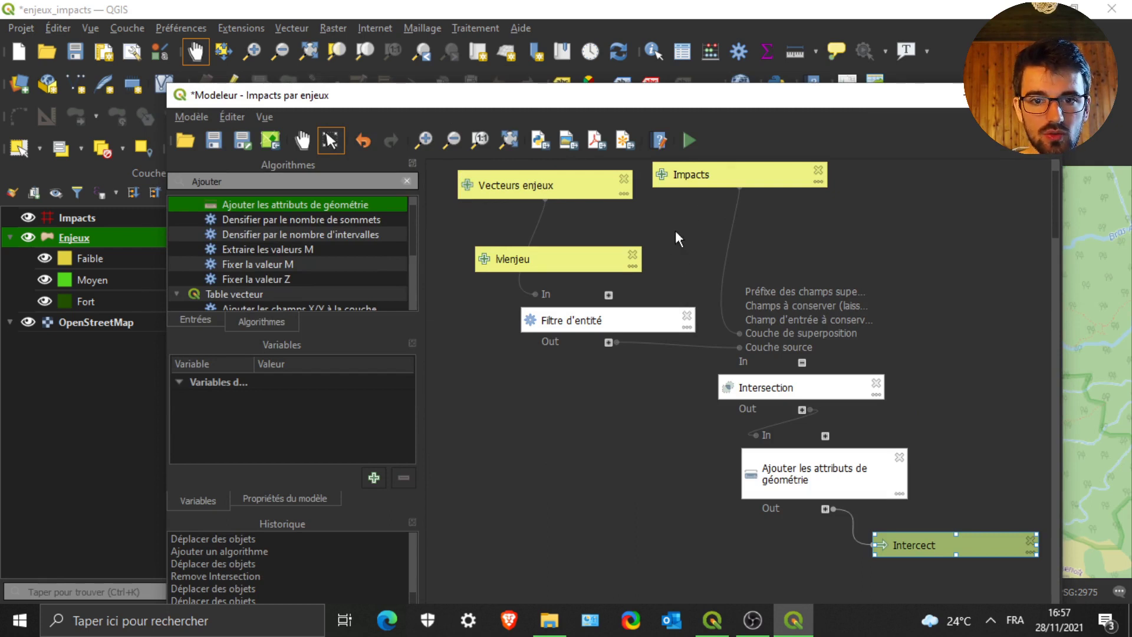
{"action": "left_click_drag", "start_coordinate": [657, 103], "coordinate": [701, 86]}
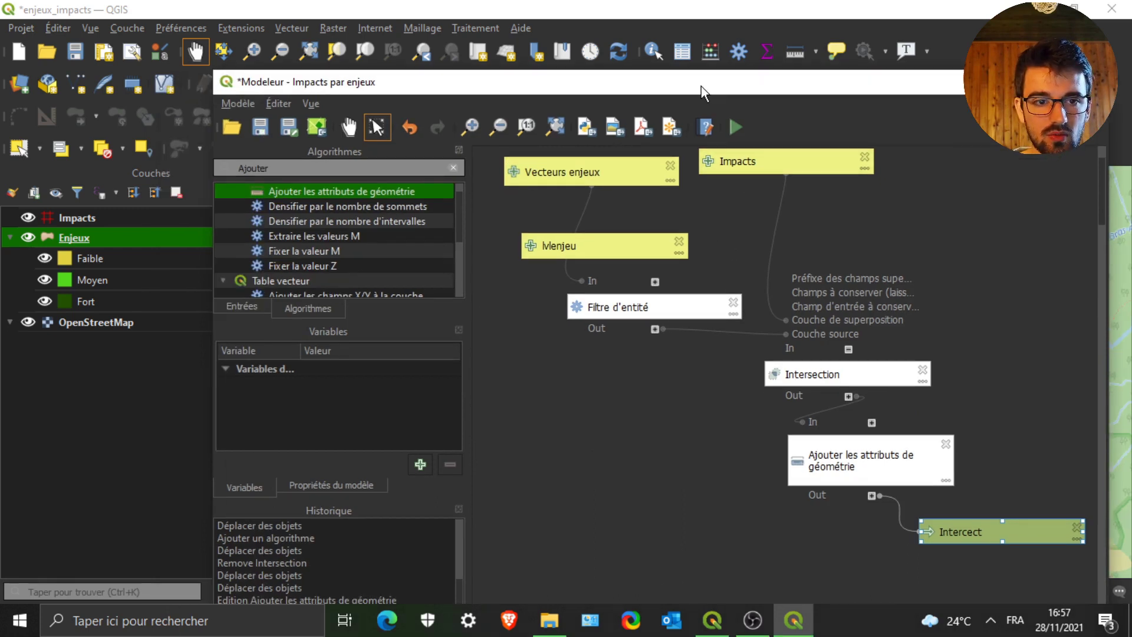
{"action": "left_click", "coordinate": [264, 135]}
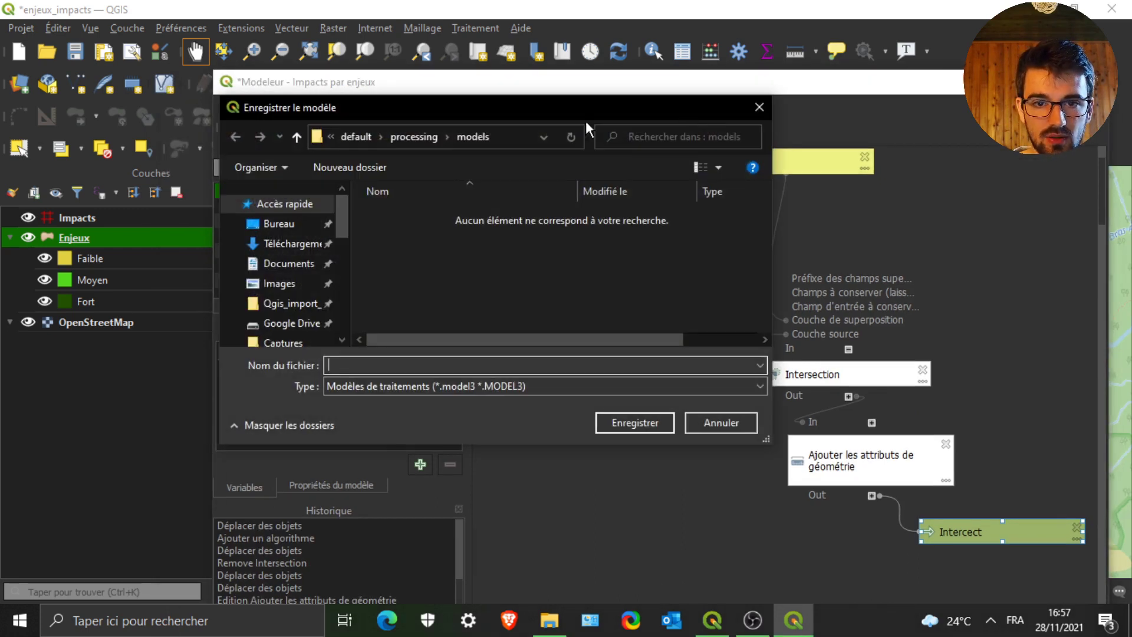
{"action": "left_click", "coordinate": [760, 107]}
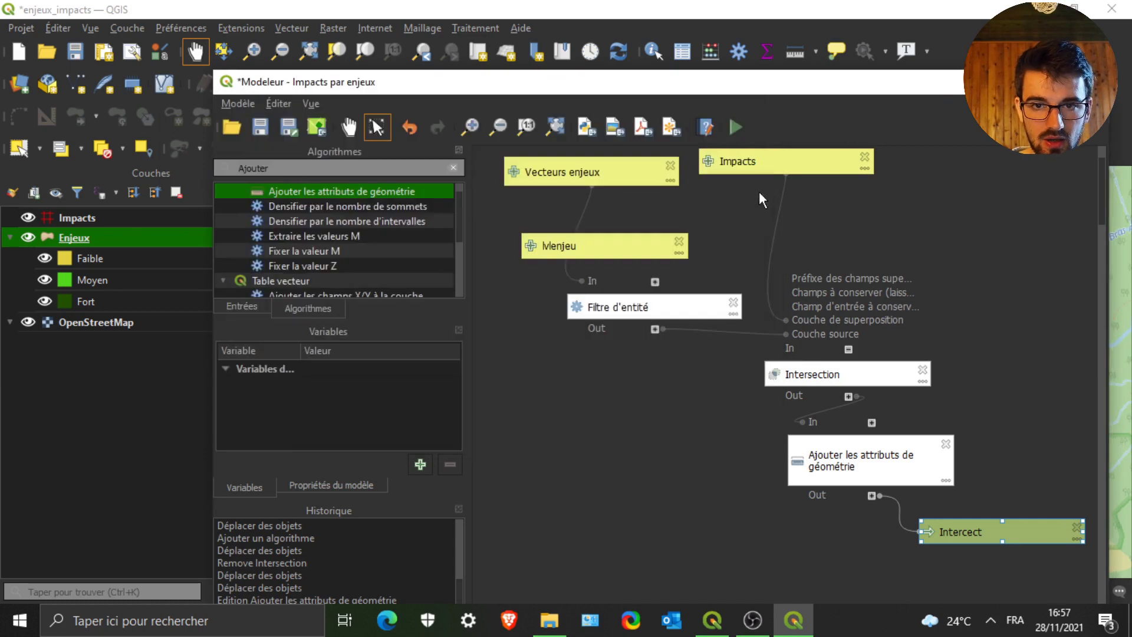
Run the model with Impacts and Enjeux as input layers and lvlenjeu set to Fort, creating a temporary Intercect layer
{"action": "left_click", "coordinate": [731, 127]}
{"action": "left_click_drag", "start_coordinate": [269, 276], "coordinate": [585, 98]}
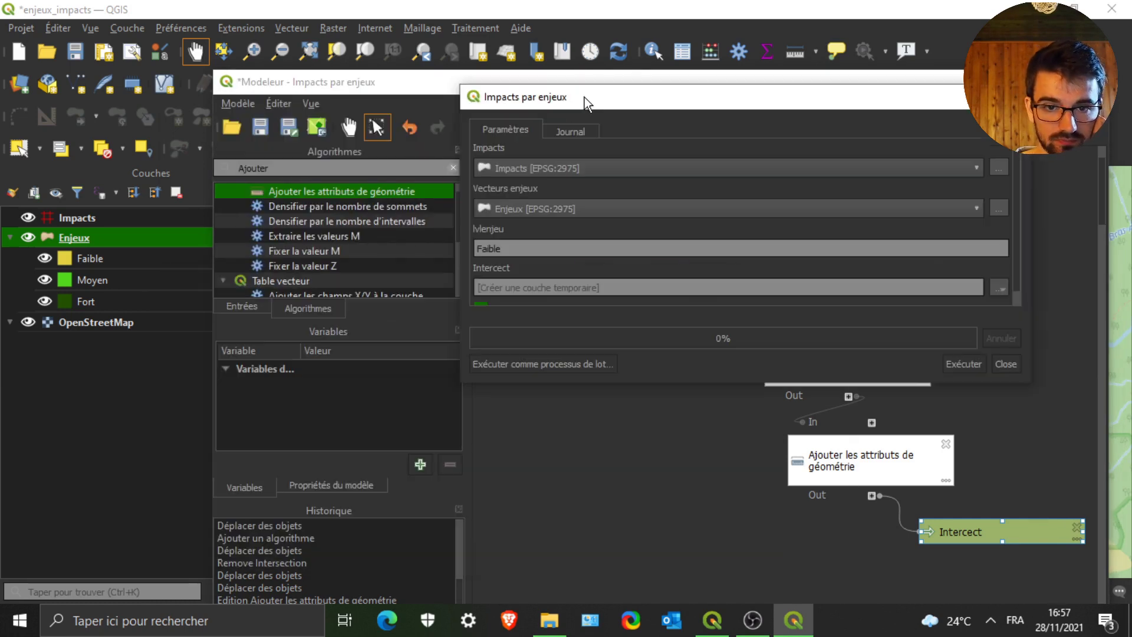
{"action": "left_click", "coordinate": [542, 202]}
{"action": "left_click", "coordinate": [541, 207]}
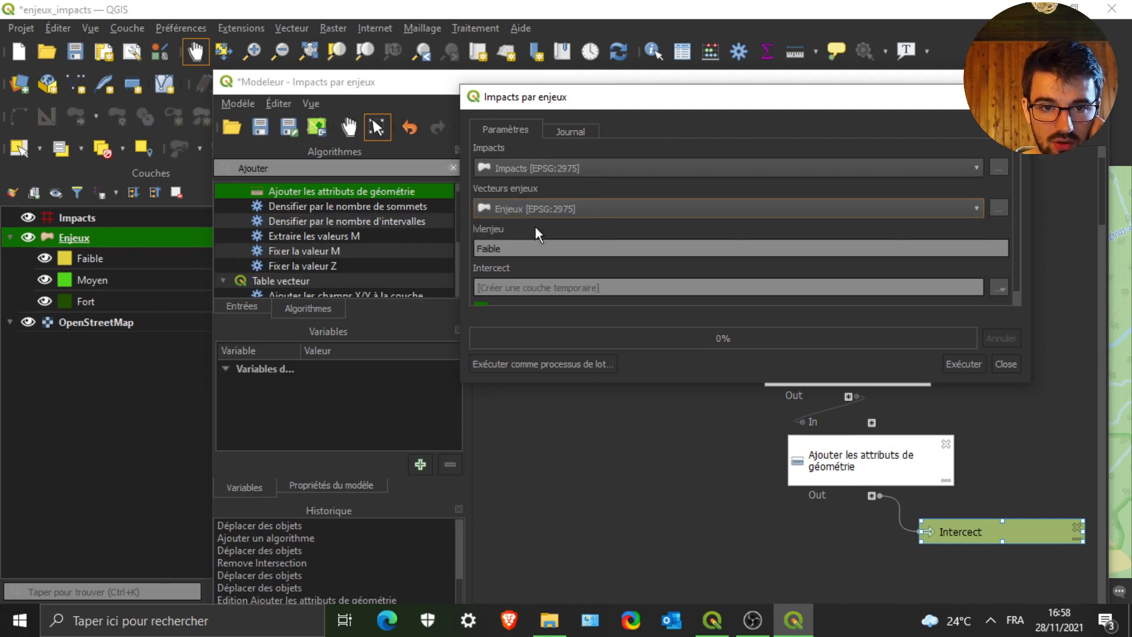
{"action": "double_click", "coordinate": [536, 243]}
{"action": "type", "text": "Fort"}
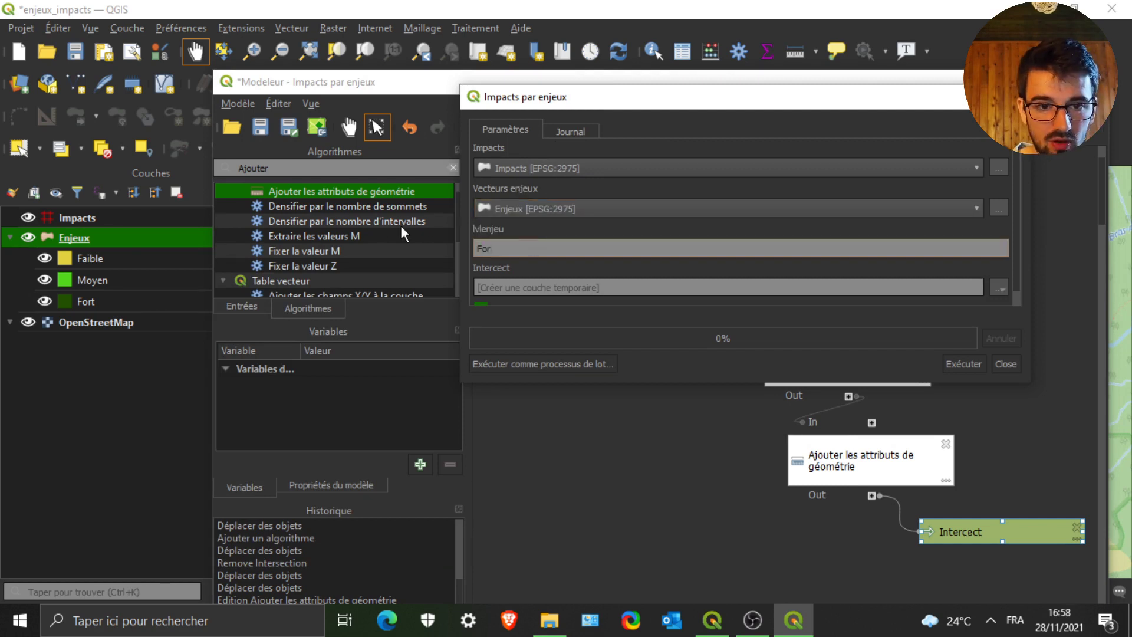
{"action": "scroll", "coordinate": [597, 274], "scroll_direction": "down", "scroll_amount": 1}
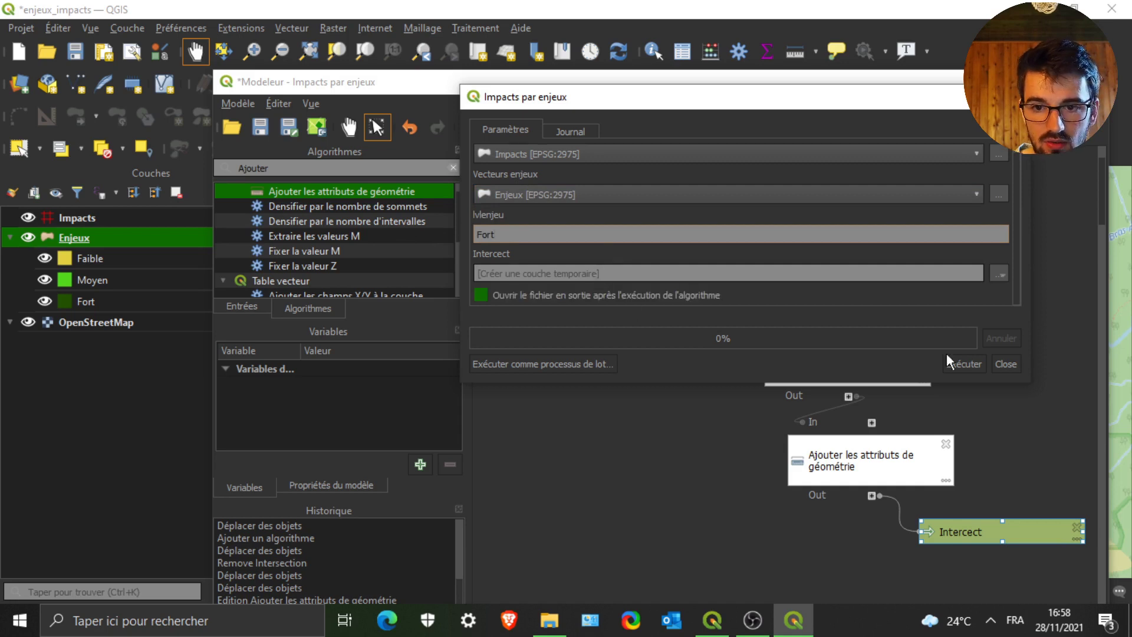
{"action": "left_click", "coordinate": [963, 364]}
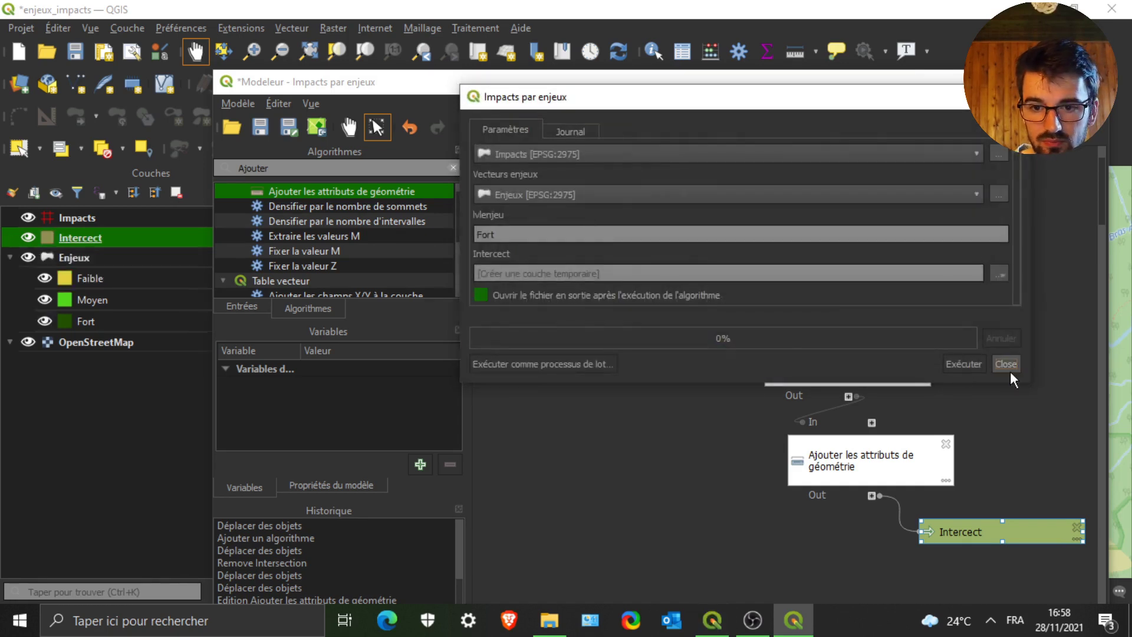
Close the model's run dialog and put the modeler window away to view the Intercect result on the map
{"action": "left_click", "coordinate": [1006, 364]}
{"action": "left_click", "coordinate": [1038, 81]}
{"action": "left_click_drag", "start_coordinate": [787, 380], "coordinate": [701, 283]}
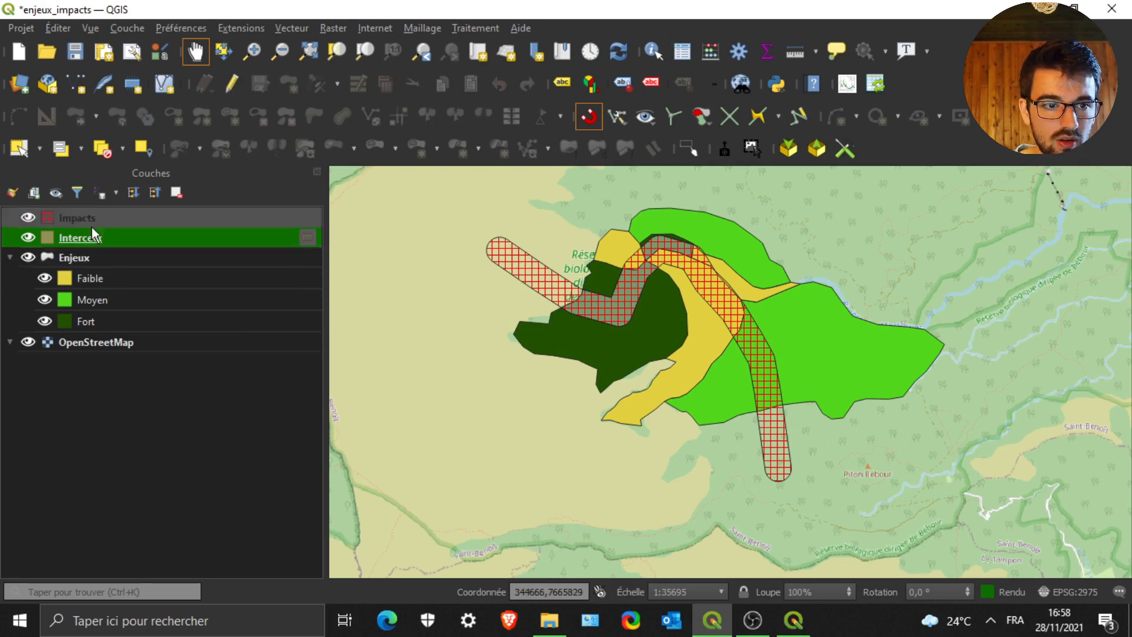
Open the Intercect layer's attribute table, sort it by area and by Enjeu to examine the records, and close it
{"action": "left_click", "coordinate": [682, 52]}
{"action": "left_click", "coordinate": [585, 88]}
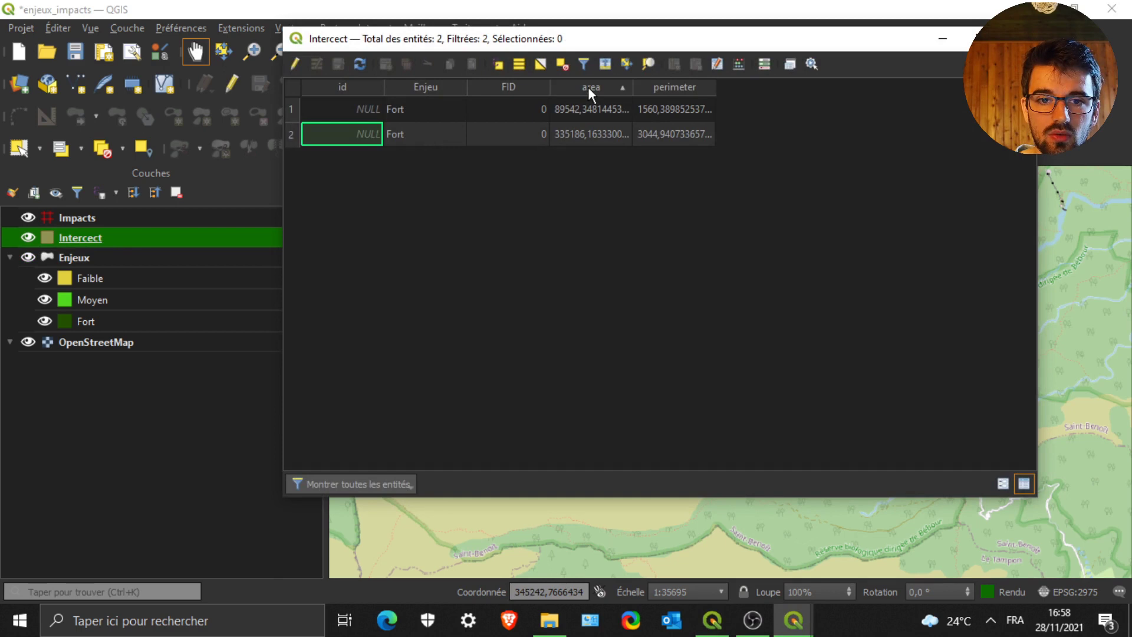
{"action": "left_click", "coordinate": [589, 87]}
{"action": "left_click", "coordinate": [585, 133]}
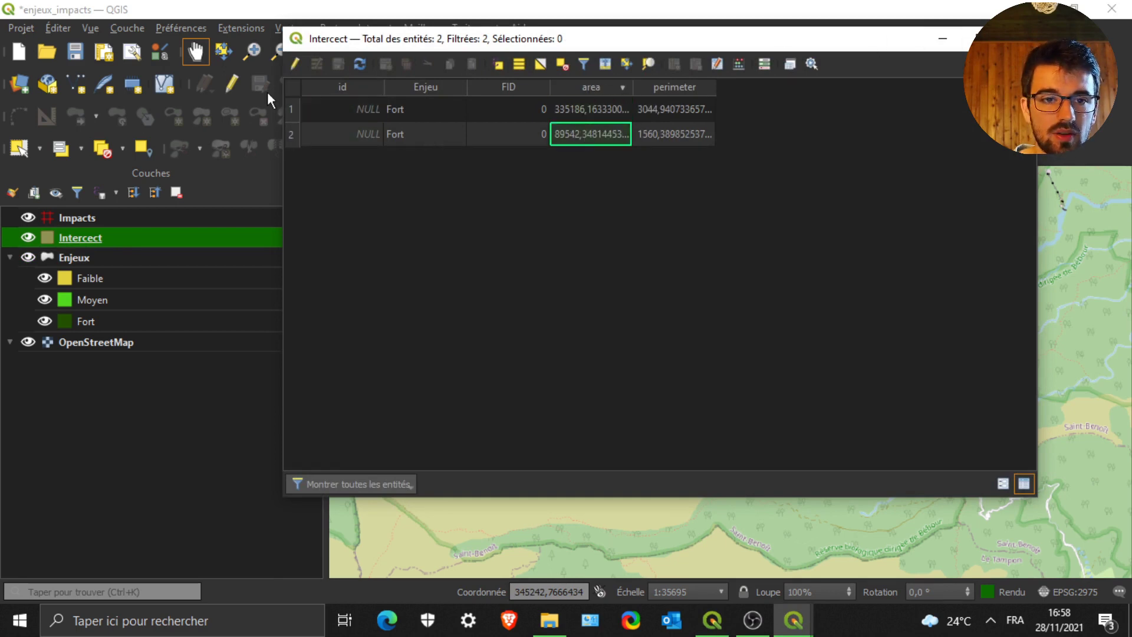
{"action": "left_click", "coordinate": [416, 139]}
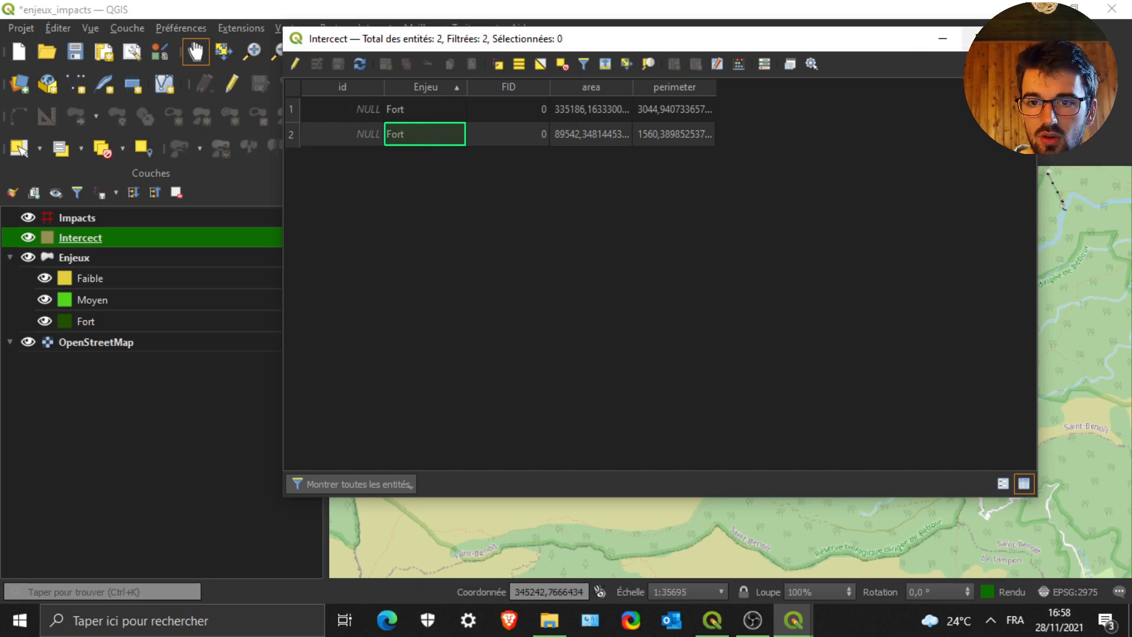
{"action": "left_click", "coordinate": [972, 39]}
Inspect the impact overlaps on the map, recheck the Enjeu and area values in the Intercect attribute table, and close the table
{"action": "scroll", "coordinate": [640, 298], "scroll_direction": "down", "scroll_amount": 2}
{"action": "scroll", "coordinate": [640, 298], "scroll_direction": "up", "scroll_amount": 2}
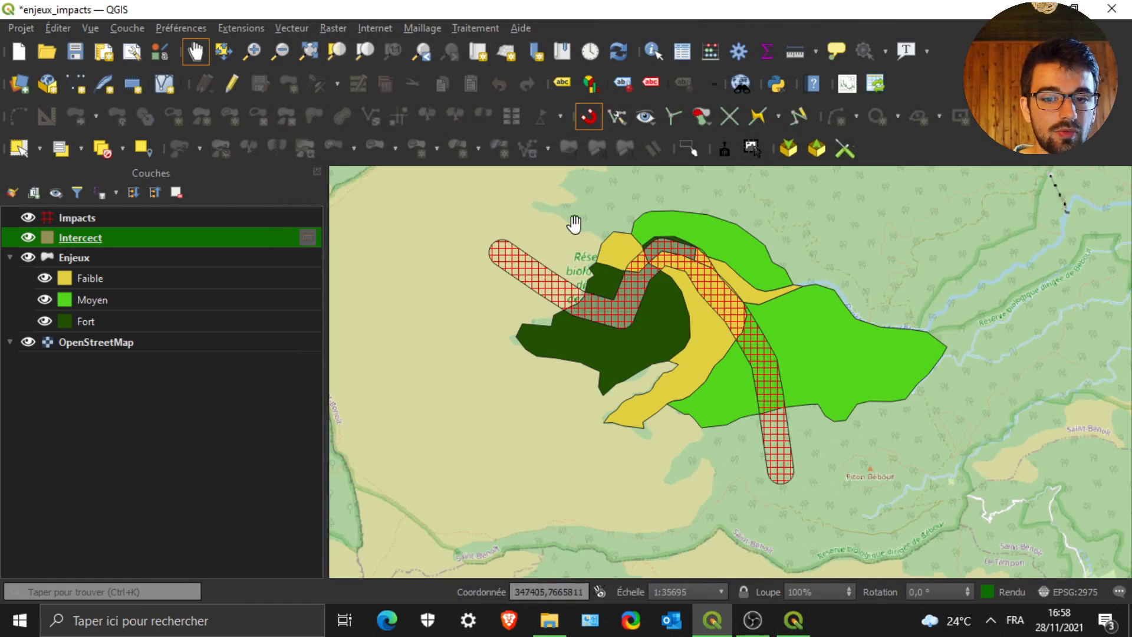
{"action": "scroll", "coordinate": [643, 313], "scroll_direction": "down", "scroll_amount": 2}
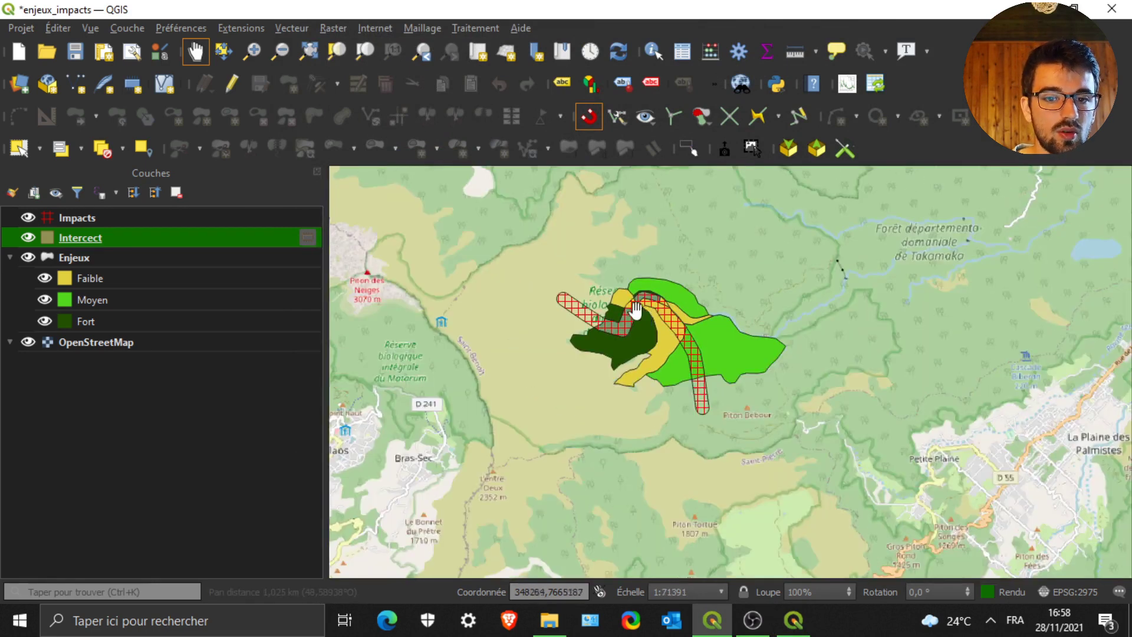
{"action": "scroll", "coordinate": [634, 305], "scroll_direction": "up", "scroll_amount": 2}
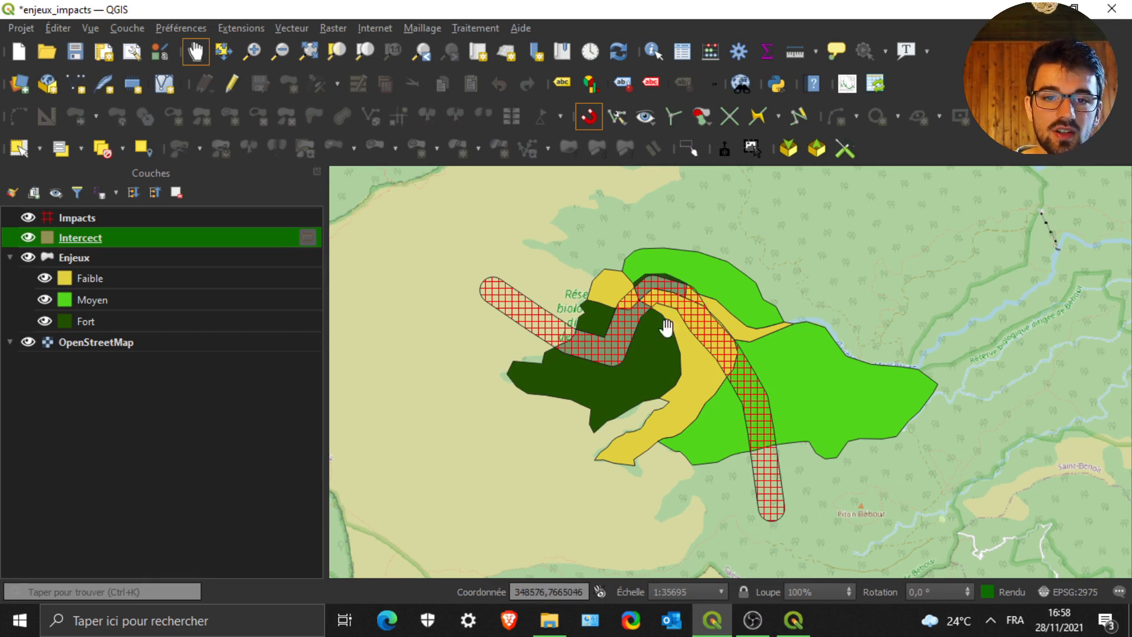
{"action": "left_click", "coordinate": [703, 56]}
{"action": "left_click", "coordinate": [417, 112]}
{"action": "left_click", "coordinate": [417, 134]}
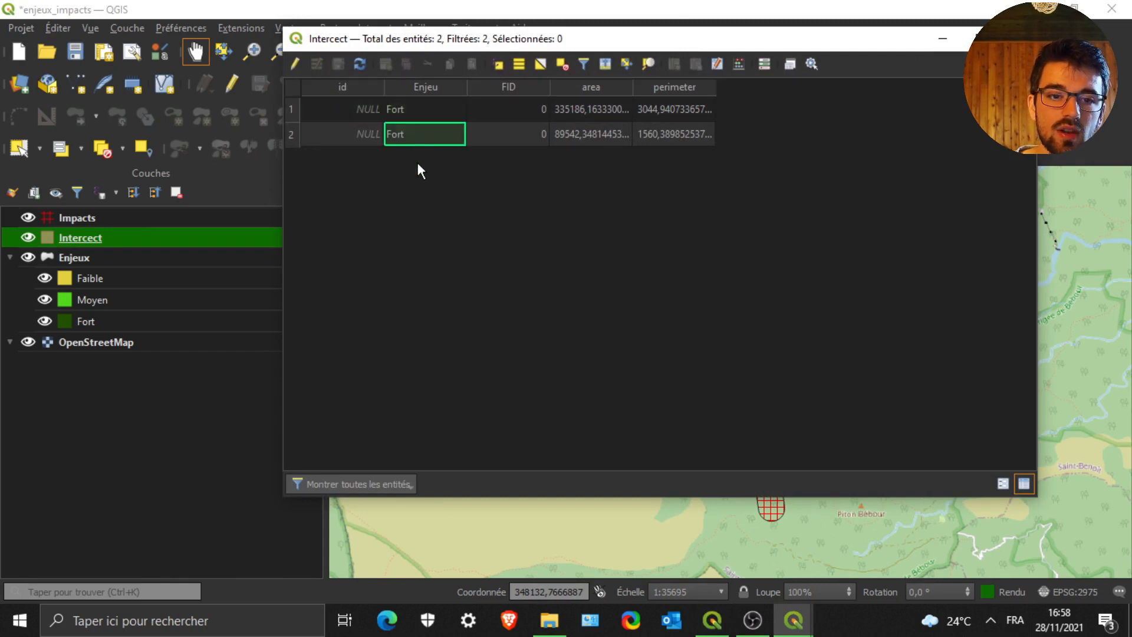
{"action": "left_click", "coordinate": [597, 111]}
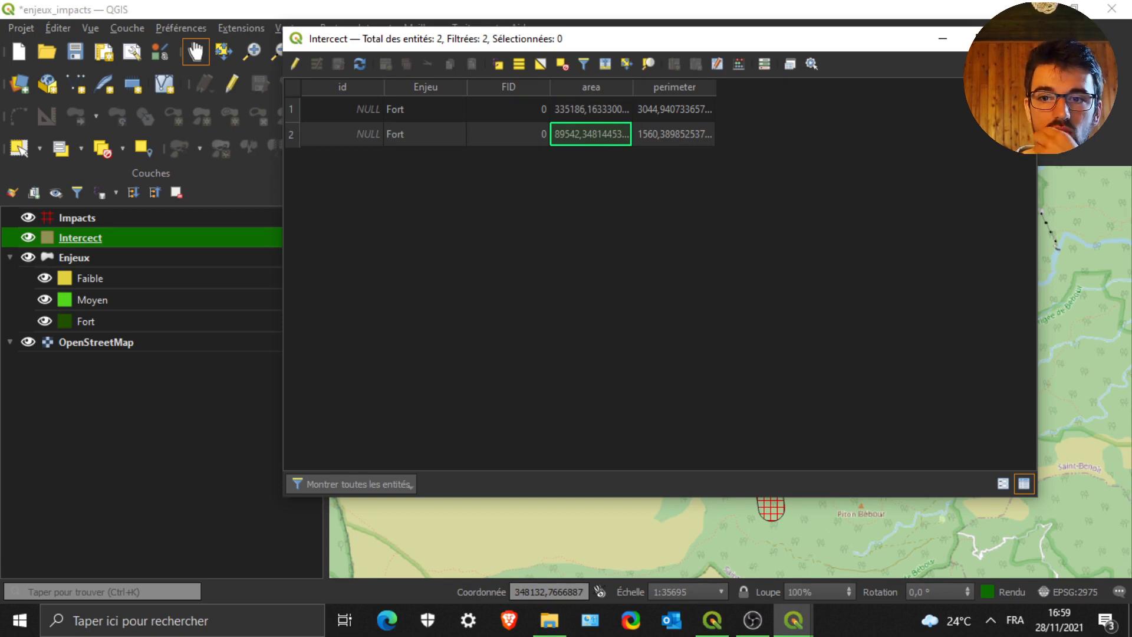
{"action": "left_click", "coordinate": [1025, 39]}
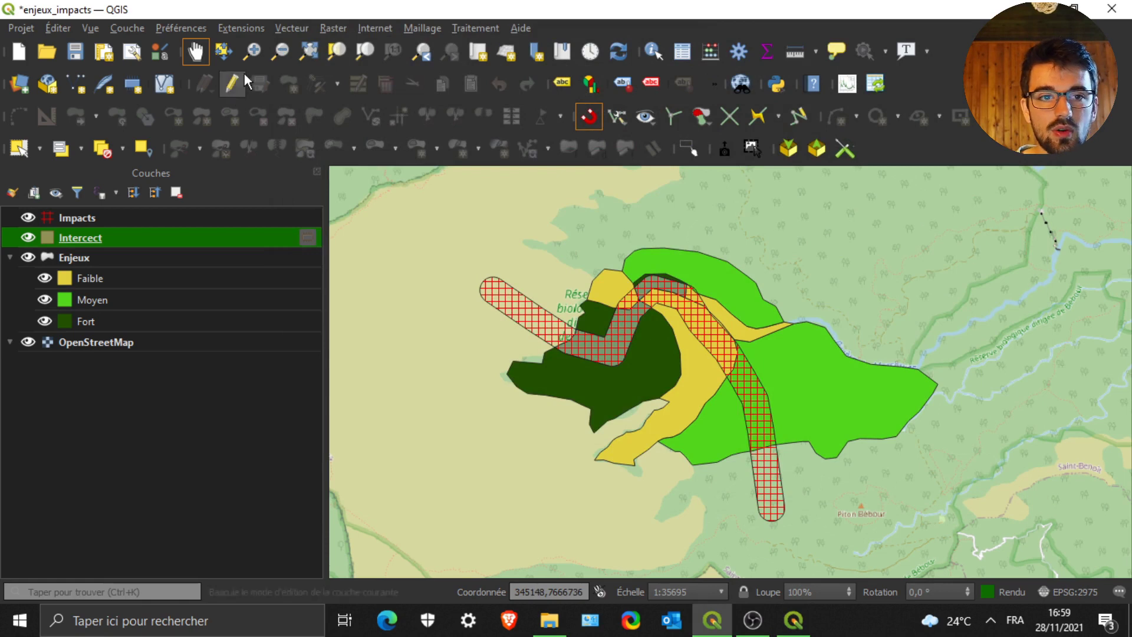
Return to the Impacts par enjeu model and check the filter expression and source layer of the Filtre d'entité block
{"action": "key", "text": "alt+Tab"}
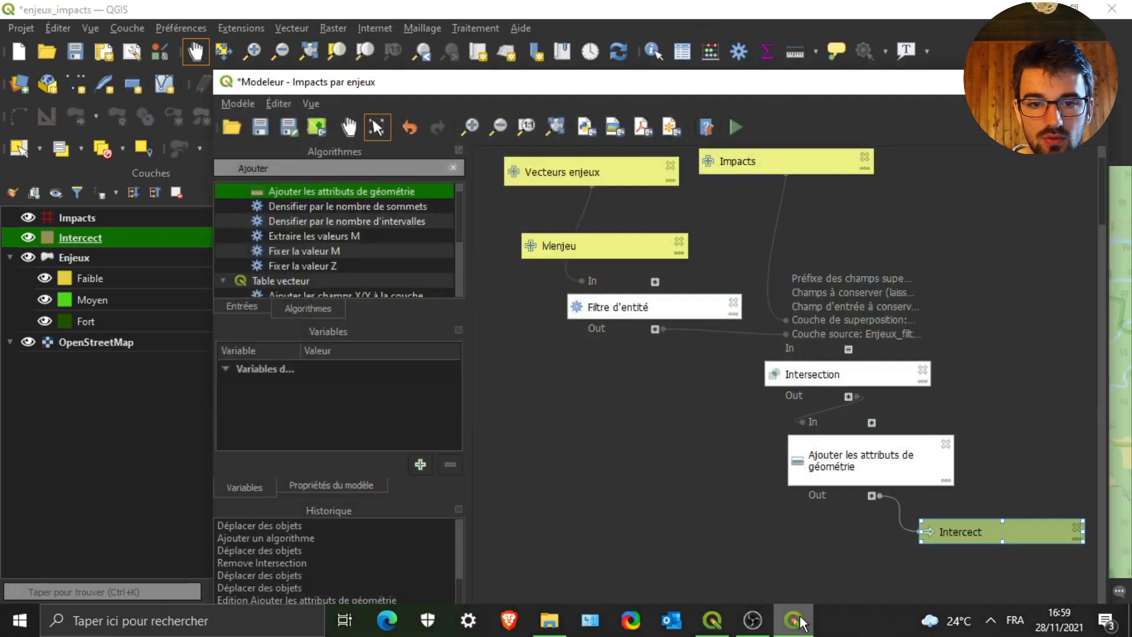
{"action": "left_click_drag", "start_coordinate": [550, 88], "coordinate": [518, 77]}
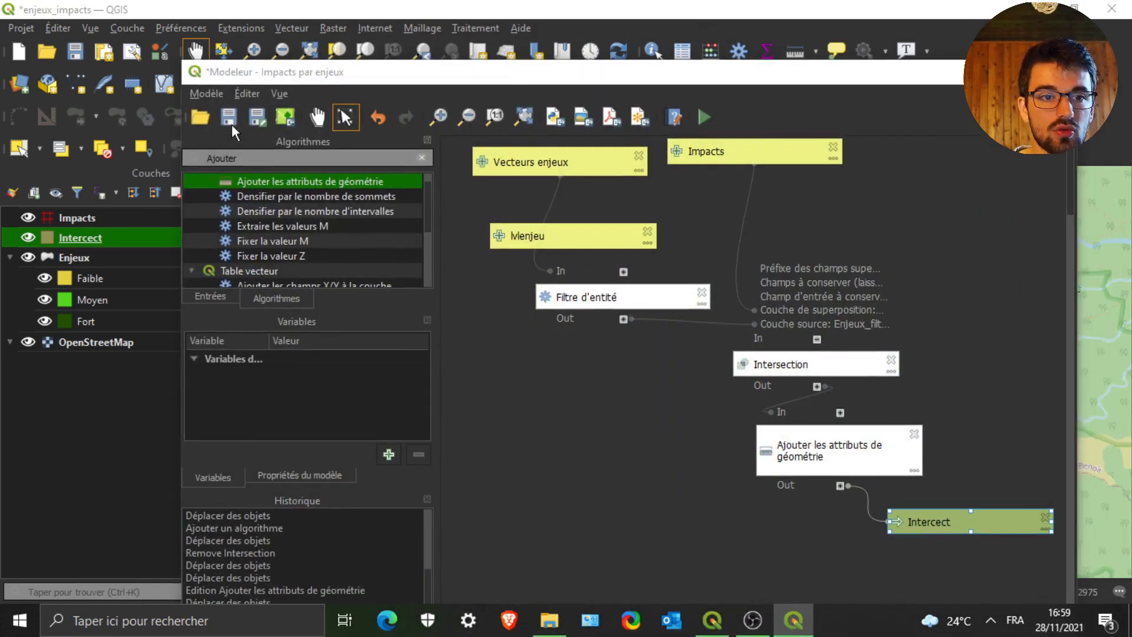
{"action": "left_click", "coordinate": [232, 125]}
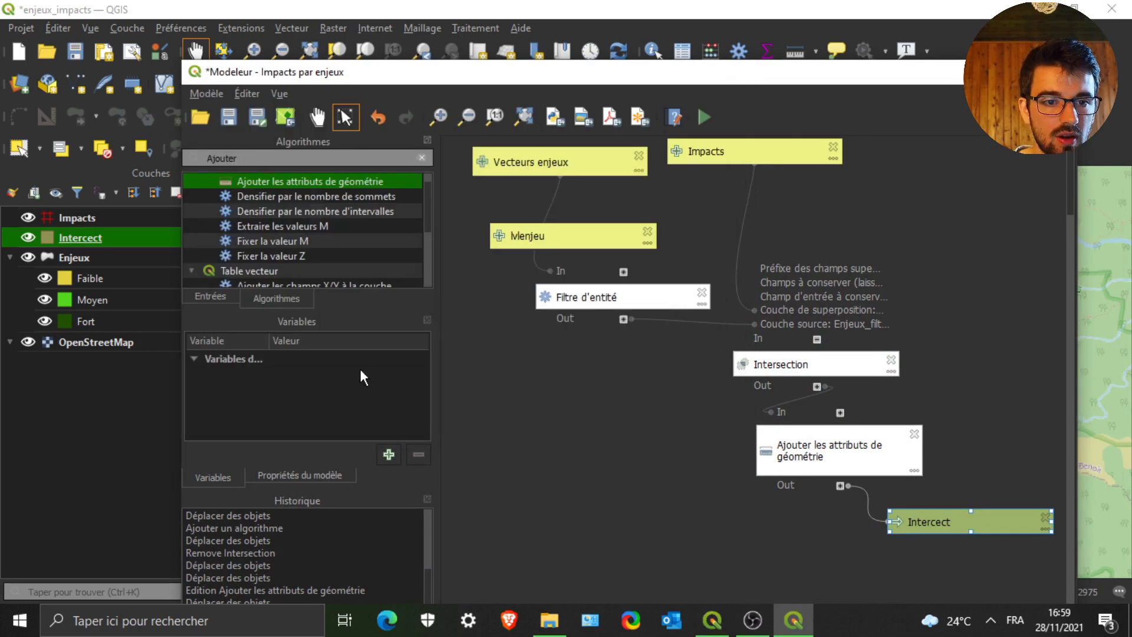
{"action": "scroll", "coordinate": [323, 266], "scroll_direction": "down", "scroll_amount": 2}
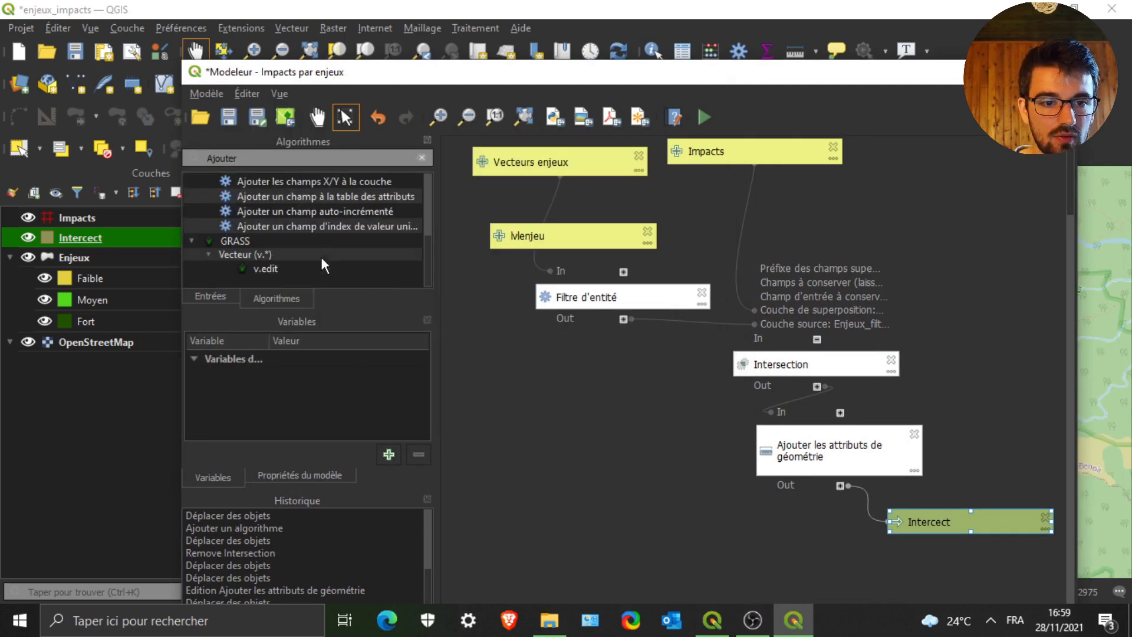
{"action": "double_click", "coordinate": [632, 299]}
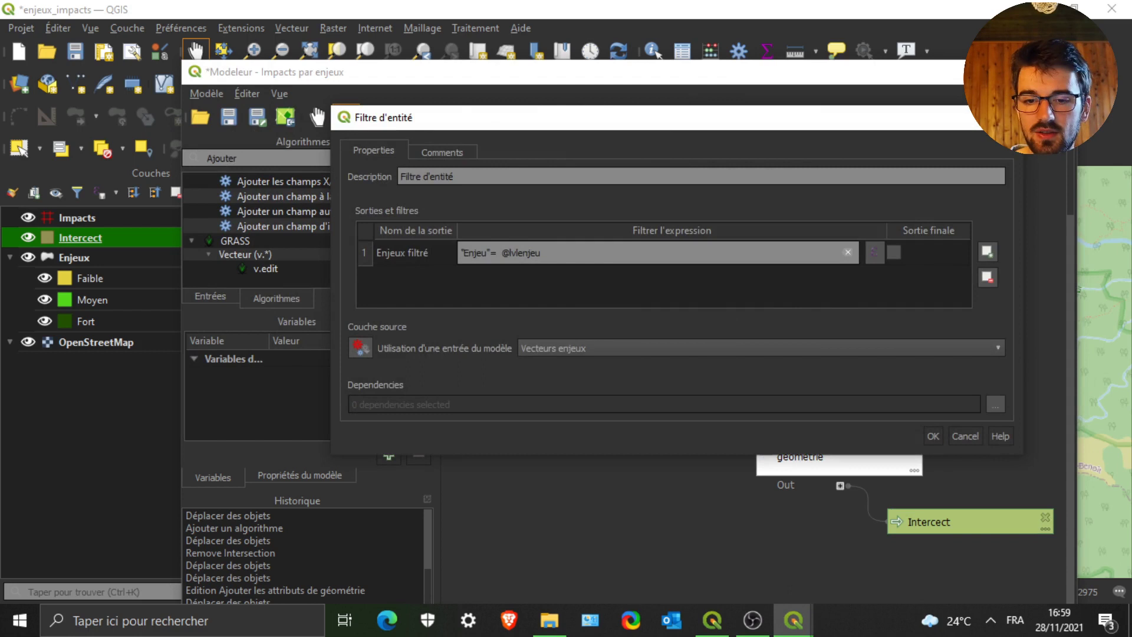
{"action": "key", "text": "Return"}
Reposition the modeler window and review the whole model from the input blocks to the Intercect output
{"action": "left_click_drag", "start_coordinate": [715, 71], "coordinate": [642, 43]}
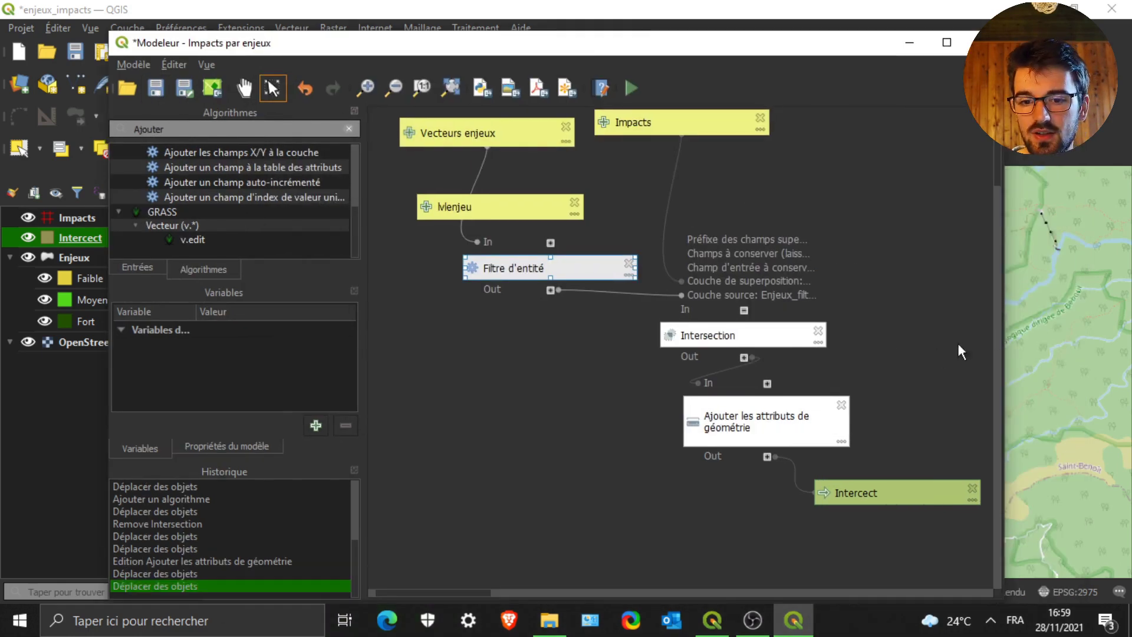
{"action": "scroll", "coordinate": [560, 460], "scroll_direction": "down", "scroll_amount": 5}
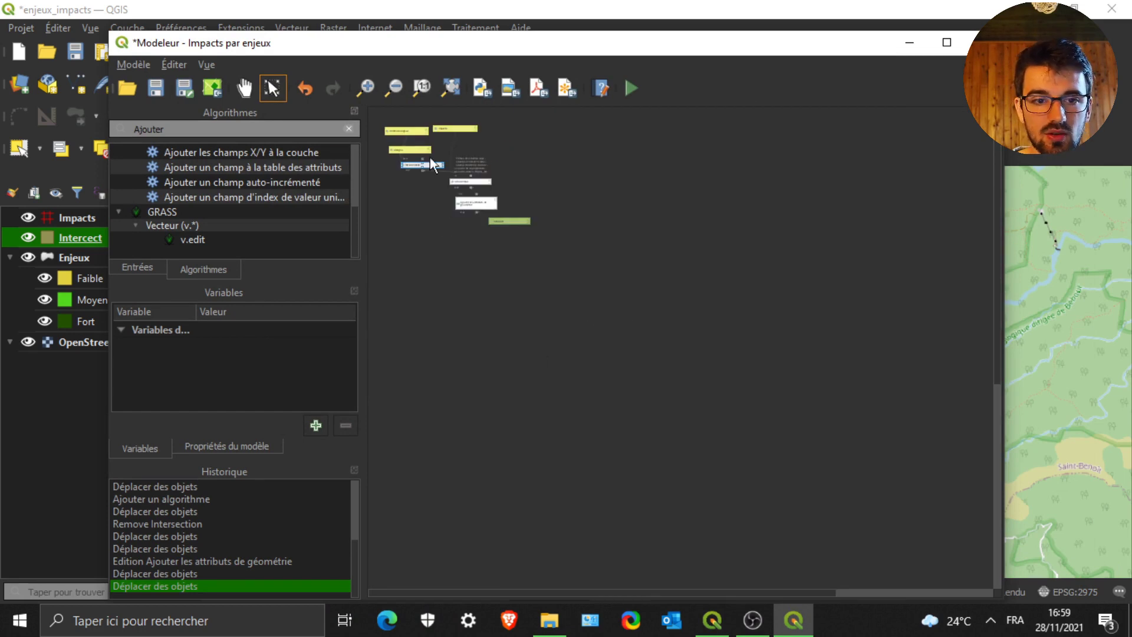
{"action": "scroll", "coordinate": [429, 157], "scroll_direction": "up", "scroll_amount": 3}
{"action": "scroll", "coordinate": [394, 125], "scroll_direction": "down", "scroll_amount": 3}
{"action": "scroll", "coordinate": [394, 125], "scroll_direction": "up", "scroll_amount": 2}
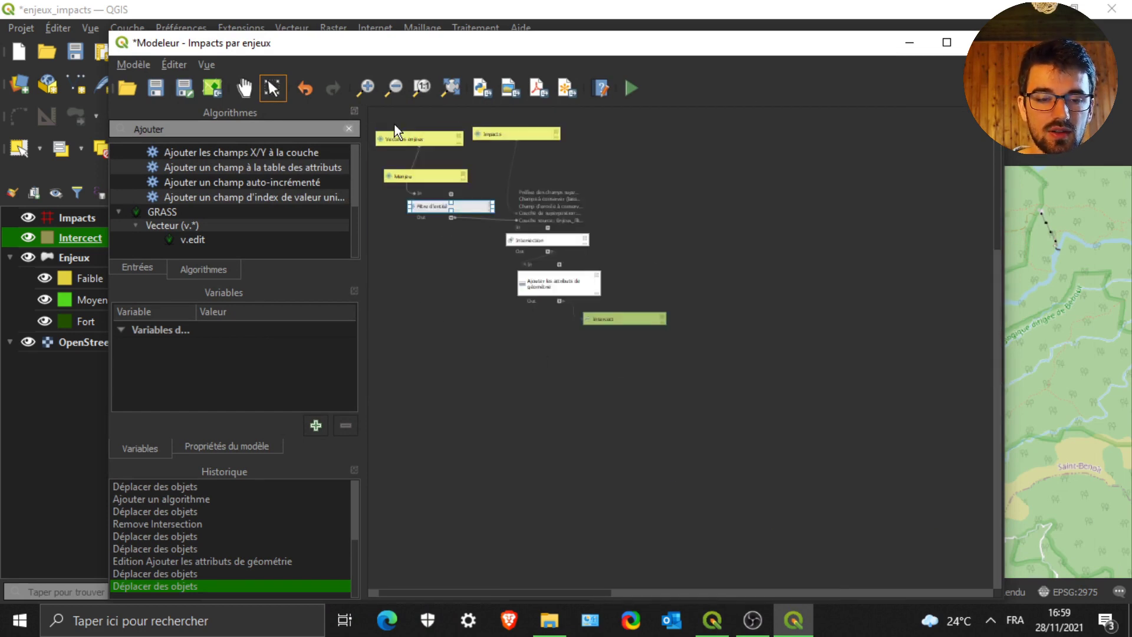
{"action": "scroll", "coordinate": [394, 125], "scroll_direction": "up", "scroll_amount": 3}
{"action": "left_click", "coordinate": [528, 185]}
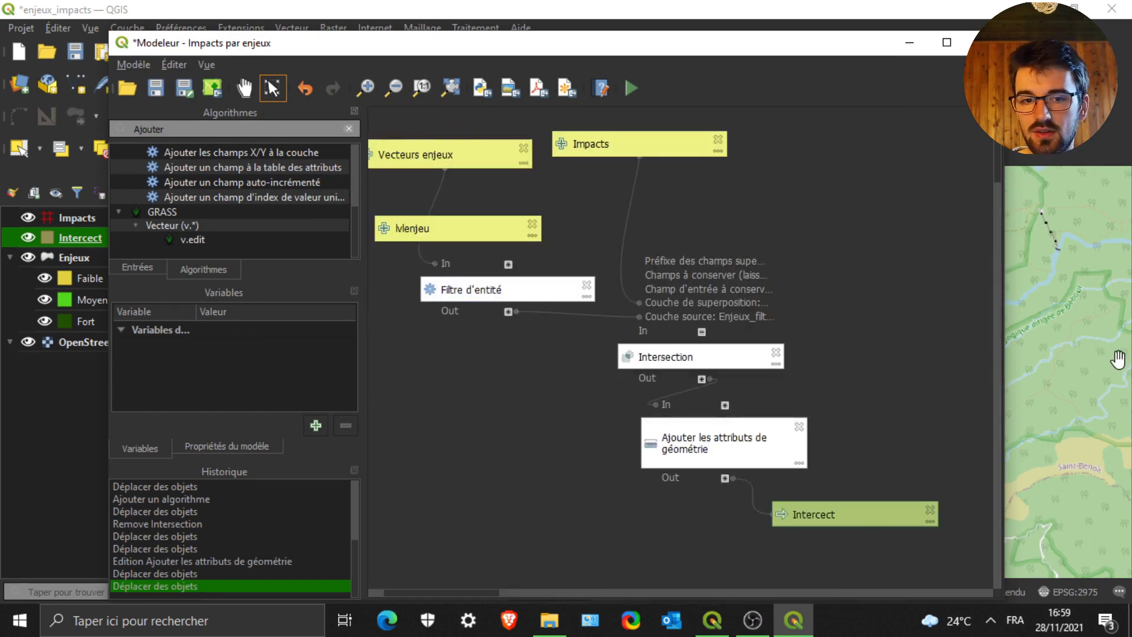